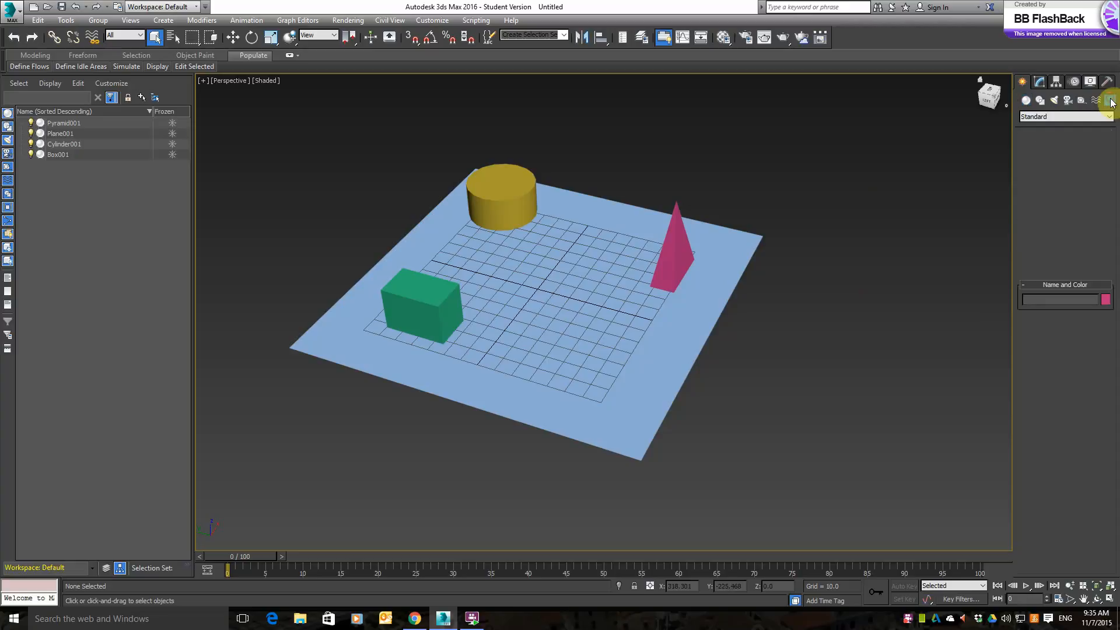
# Create a Daylight system with its compass near the grid's centre, accepting the recommended mr Photographic Exposure Control and mr Physical Sky environment map
pyautogui.click(1047, 179)
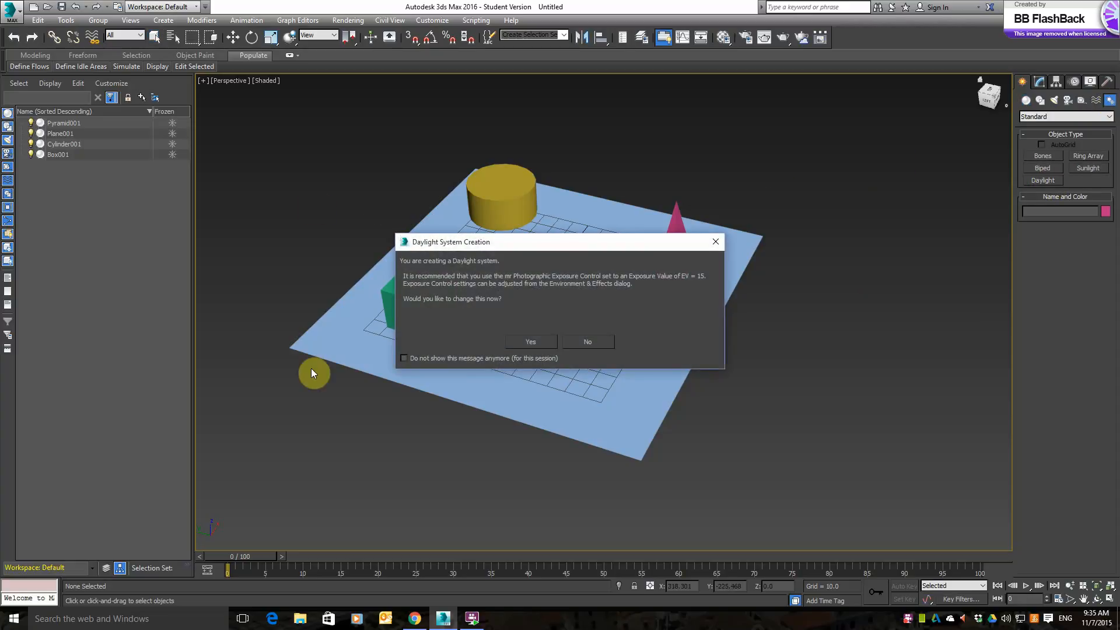
pyautogui.click(531, 342)
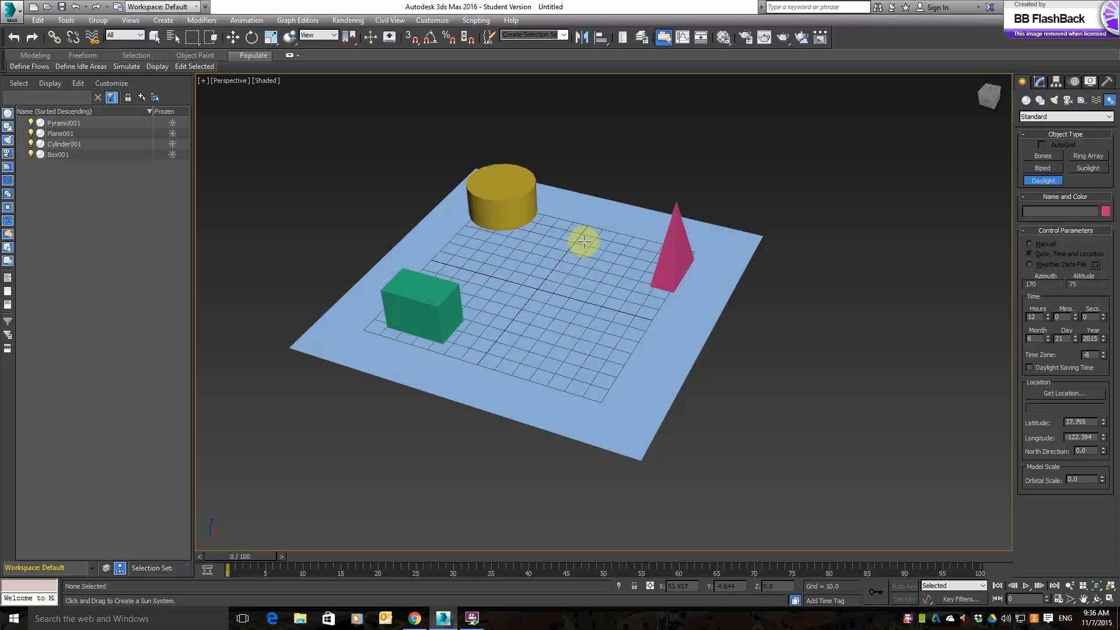
pyautogui.moveTo(582, 241); pyautogui.dragTo(579, 274)
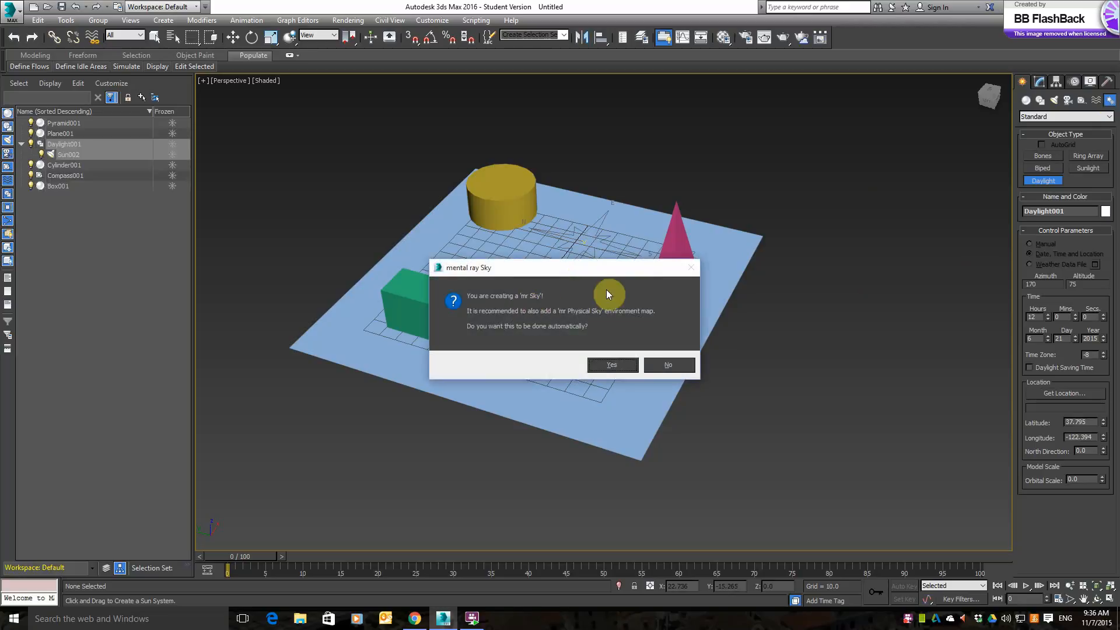
pyautogui.click(610, 365)
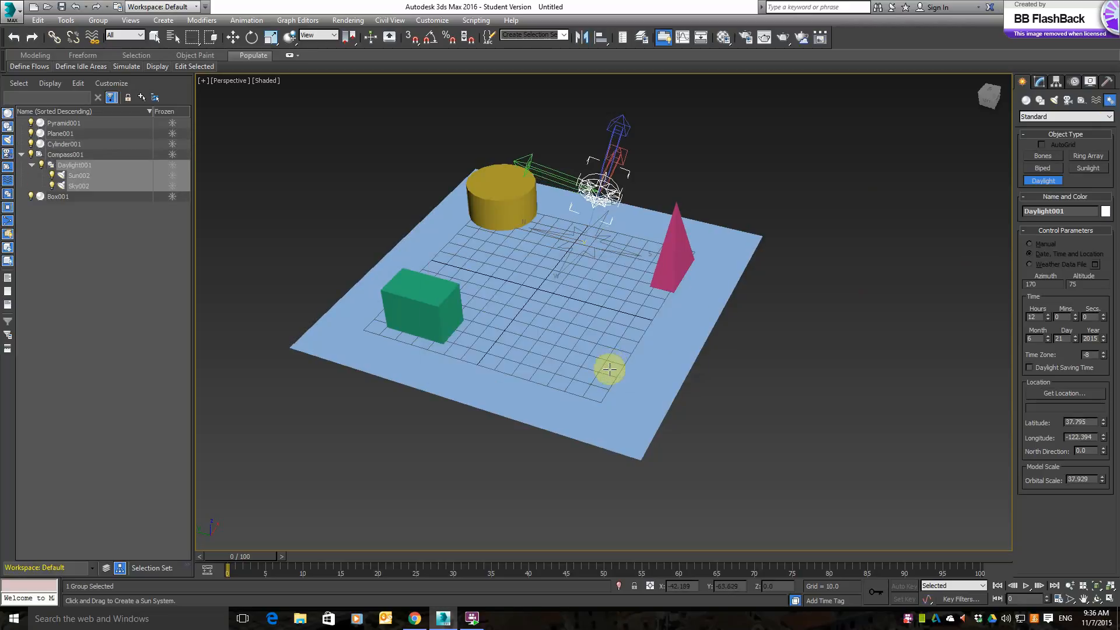
# Place the daylight's sun above the scene at an orbital scale of about 78
pyautogui.click(618, 425)
pyautogui.keyDown('alt'); pyautogui.moveTo(618, 425); pyautogui.dragTo(628, 392, button='middle'); pyautogui.keyUp('alt')
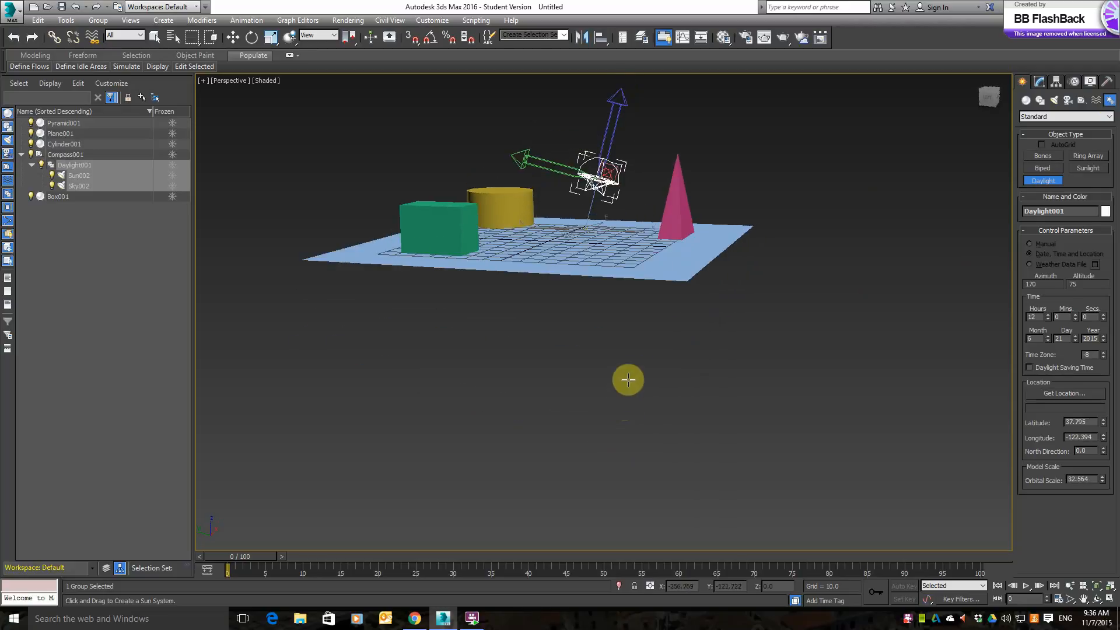
pyautogui.moveTo(632, 312)
pyautogui.keyDown('alt'); pyautogui.mouseDown(button='middle')
pyautogui.moveTo(649, 383)
pyautogui.moveTo(632, 295)
pyautogui.moveTo(635, 330)
pyautogui.mouseUp(button='middle'); pyautogui.keyUp('alt')
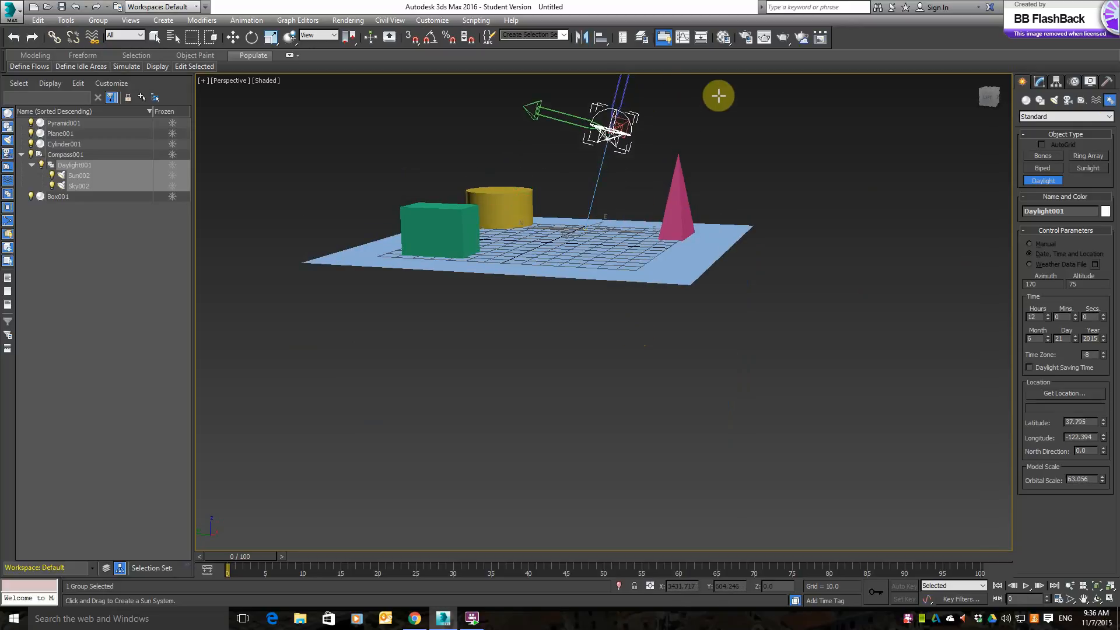
pyautogui.click(716, 148)
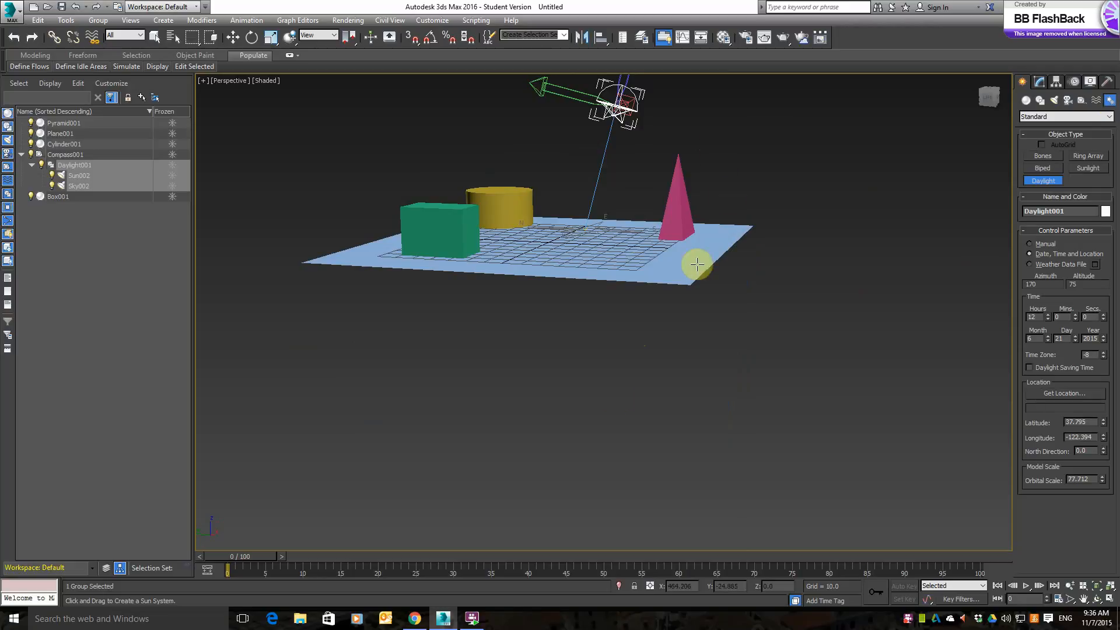
# Set the daylight system's geographic location to Melbourne, Australia, using the Australia map
pyautogui.keyDown('alt'); pyautogui.moveTo(665, 415); pyautogui.dragTo(699, 444, button='middle'); pyautogui.keyUp('alt')
pyautogui.scroll(-2, 691, 434)
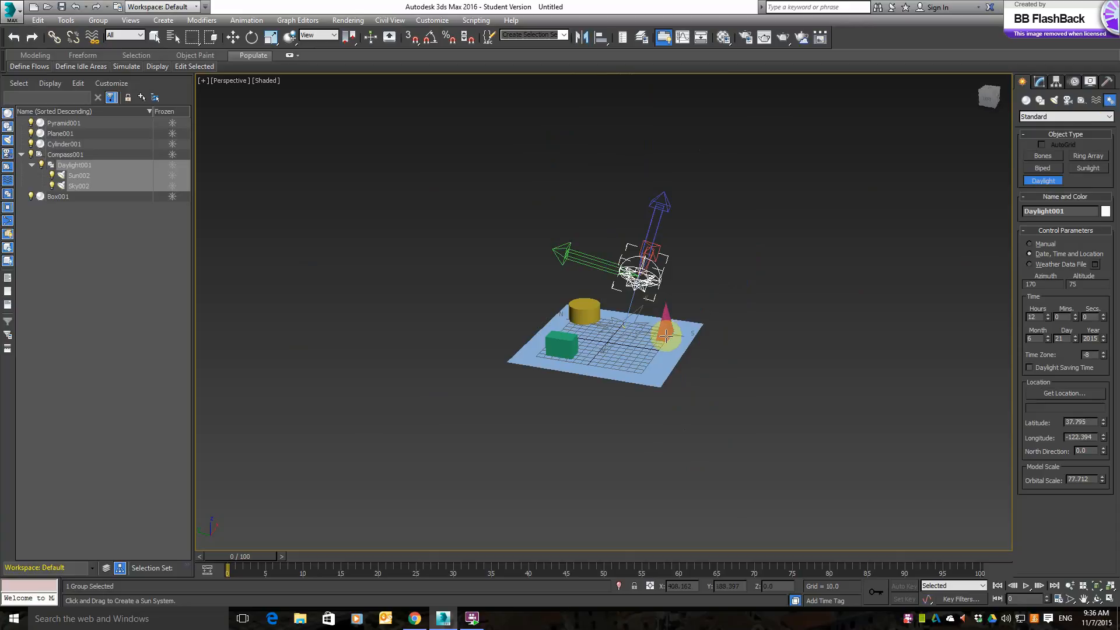
pyautogui.scroll(4, 642, 329)
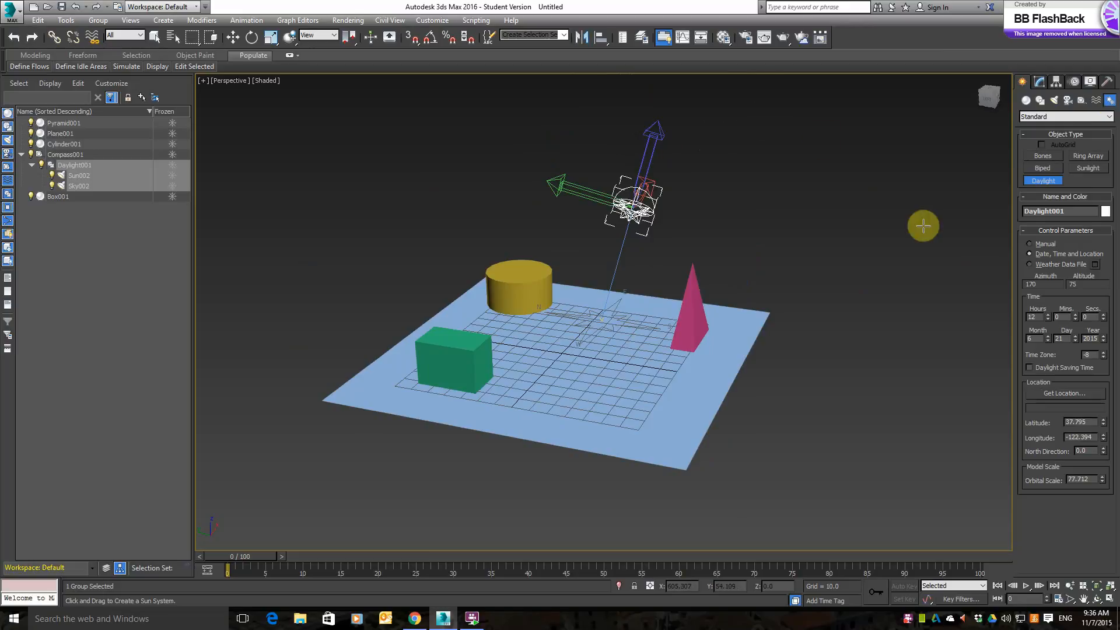
pyautogui.click(1095, 392)
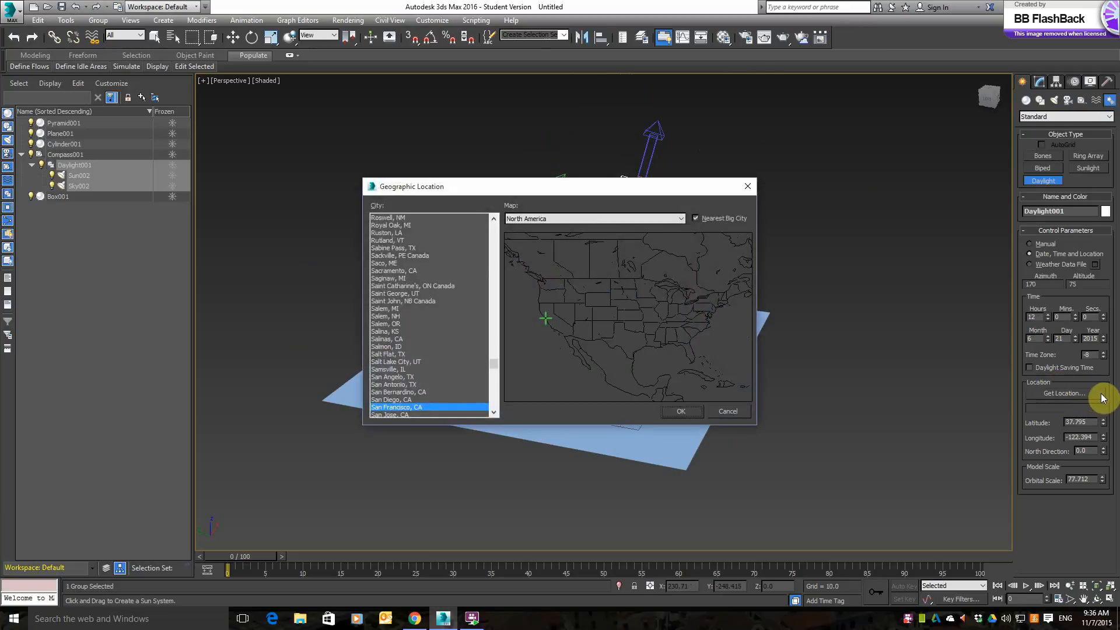
pyautogui.click(682, 219)
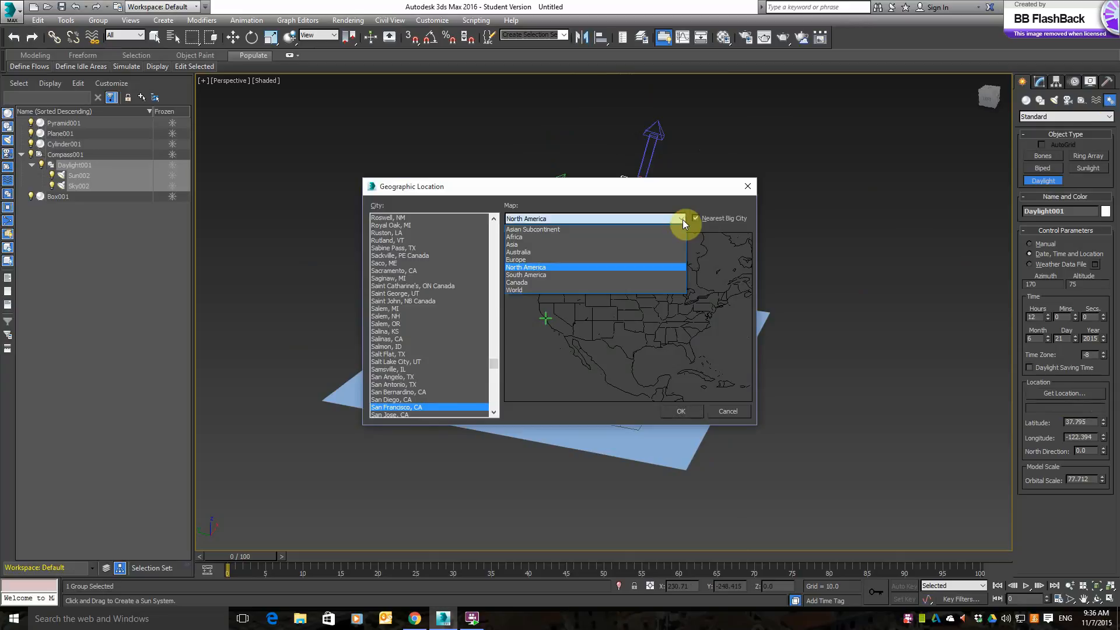
pyautogui.click(640, 252)
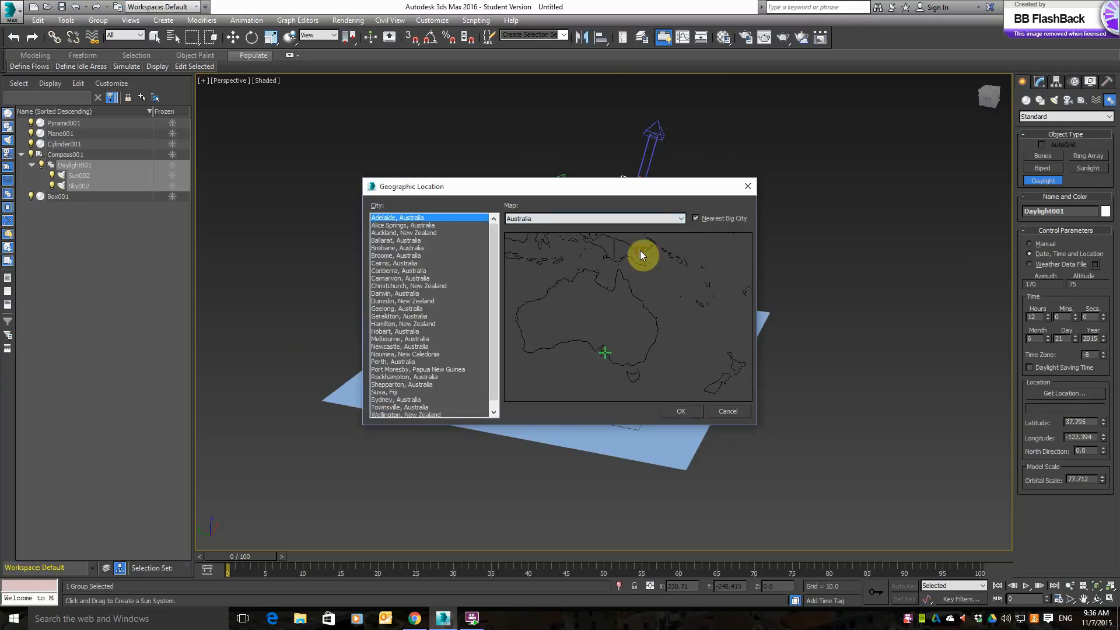
pyautogui.click(423, 347)
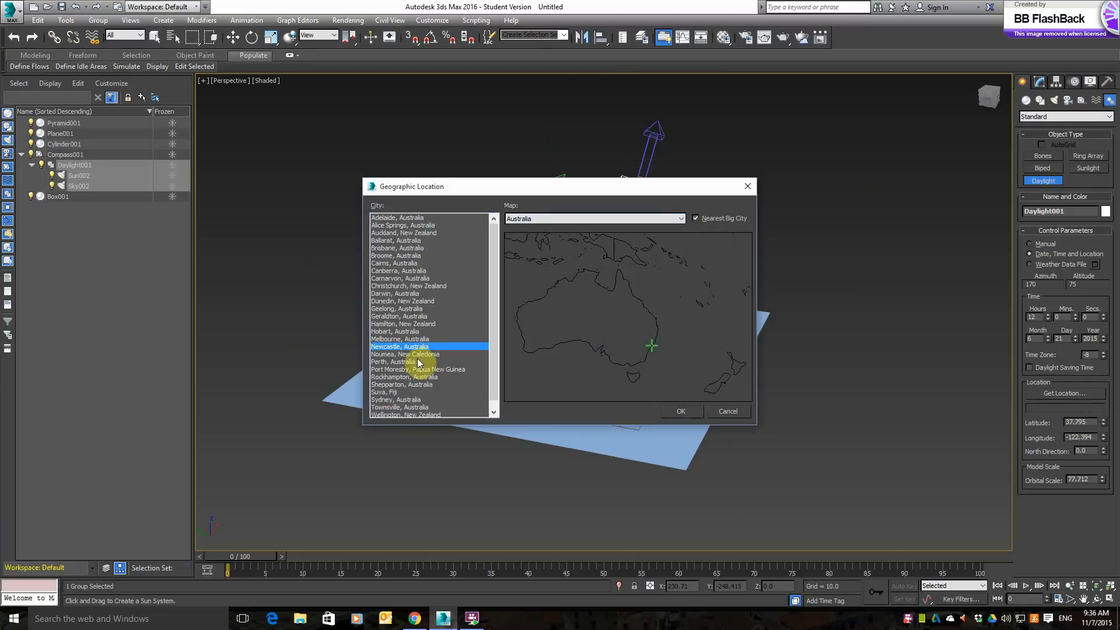
pyautogui.click(411, 339)
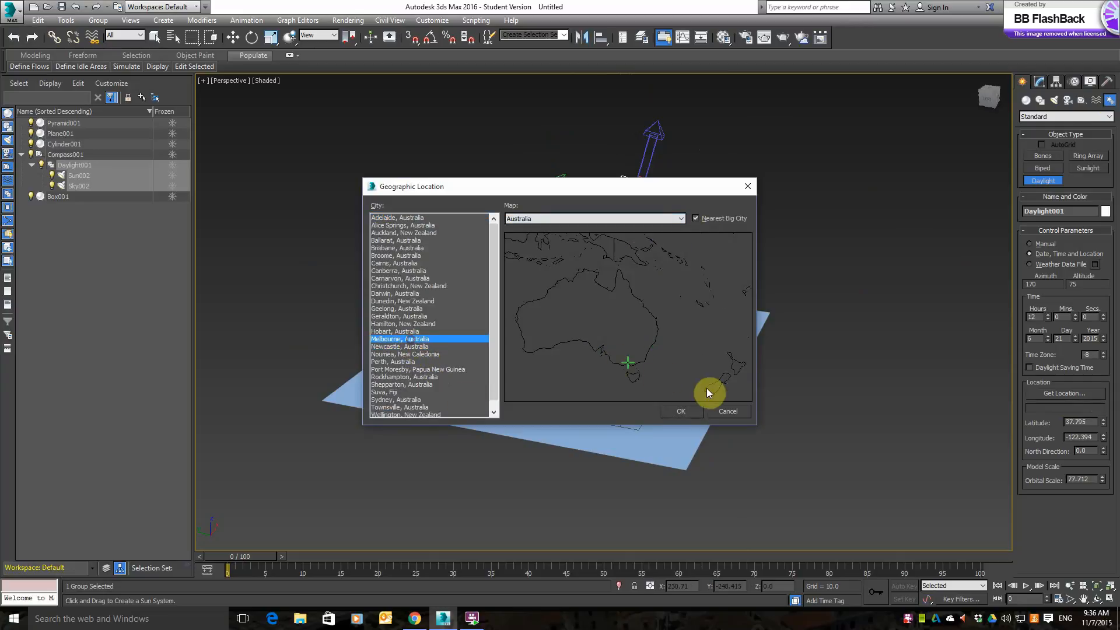
pyautogui.click(680, 411)
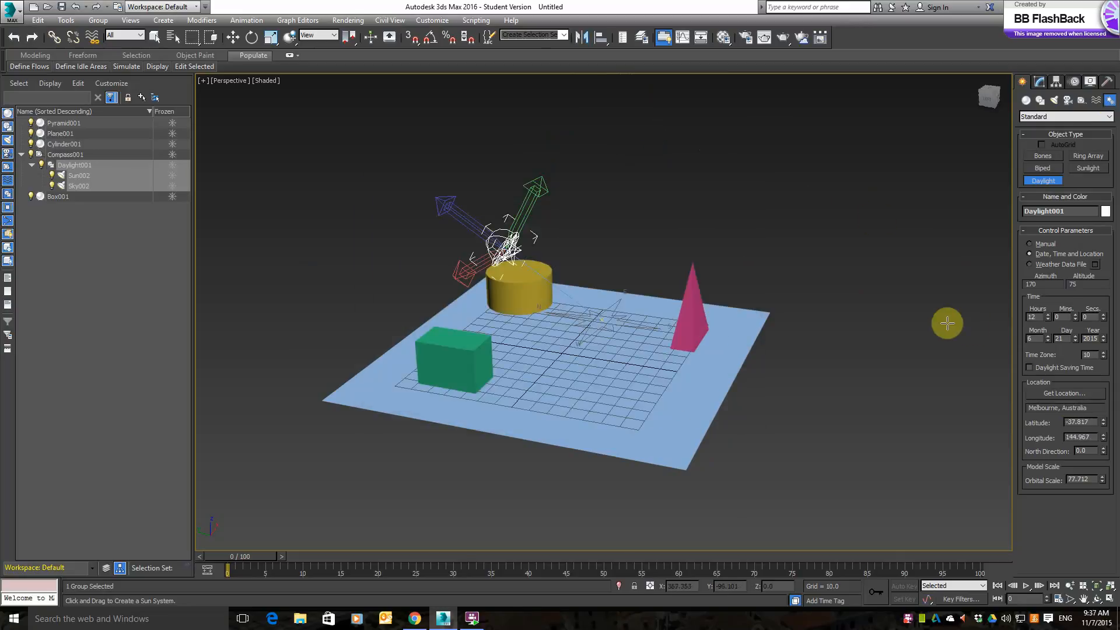
# Set the month of the daylight system's date to 12
pyautogui.click(1047, 337)
pyautogui.click(1048, 338)
pyautogui.click(1047, 337)
pyautogui.click(1047, 337)
pyautogui.click(1048, 338)
pyautogui.click(1048, 337)
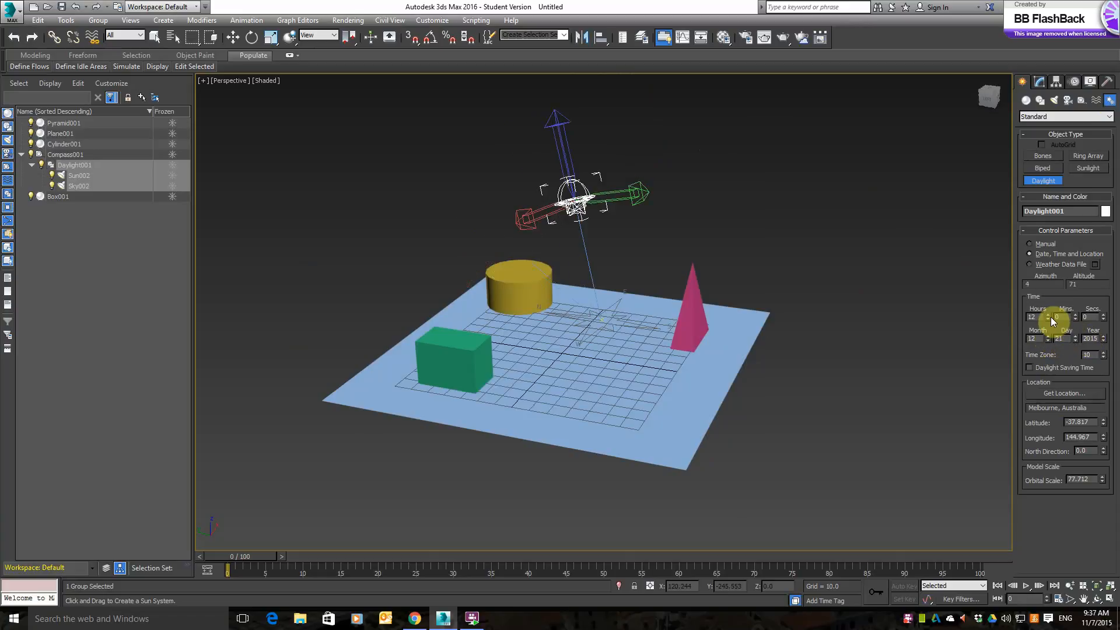
# Set the hour of the daylight system's time to 9
pyautogui.click(1048, 320)
pyautogui.click(1047, 319)
pyautogui.click(1047, 320)
pyautogui.click(1047, 320)
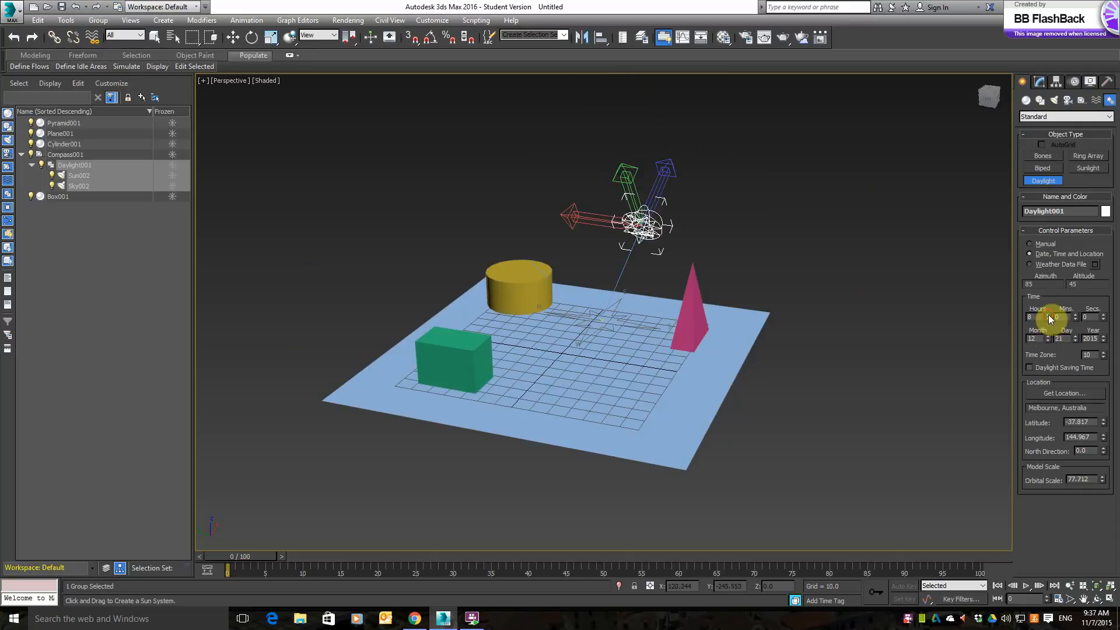
pyautogui.click(1049, 317)
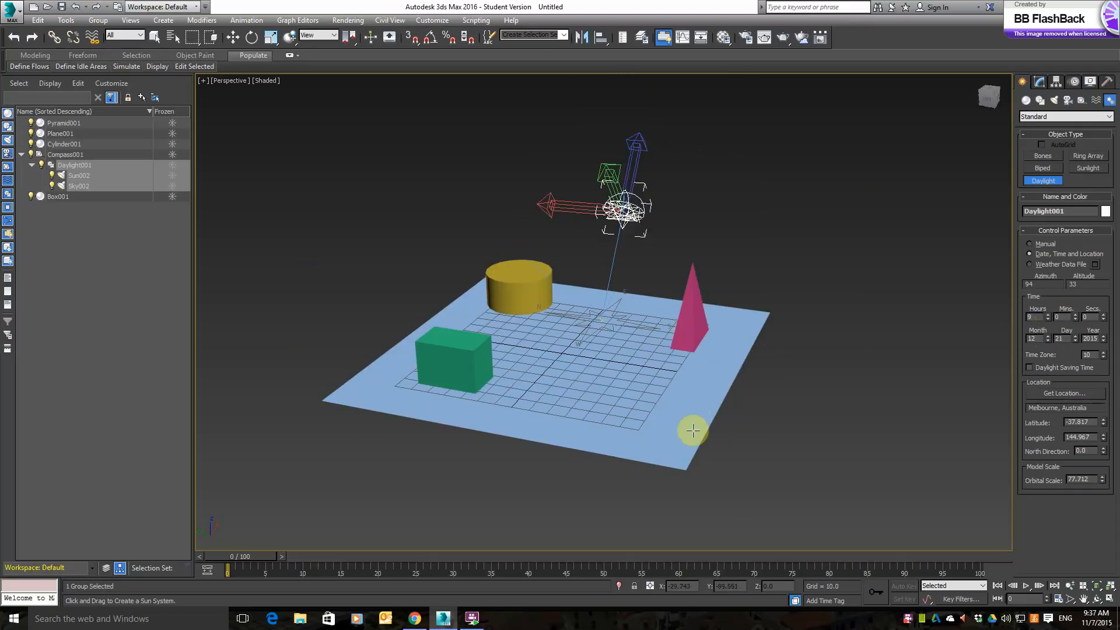
# Set the mr Sun multiplier of the daylight system to 0.25
pyautogui.keyDown('alt'); pyautogui.moveTo(728, 458); pyautogui.dragTo(687, 462, button='middle'); pyautogui.keyUp('alt')
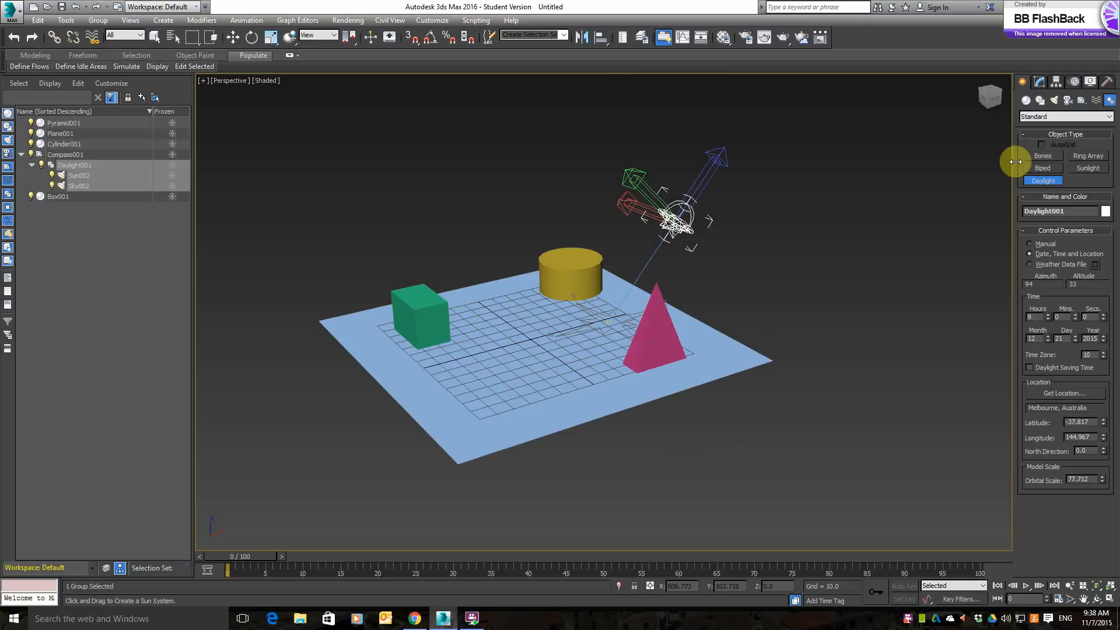
pyautogui.click(1042, 84)
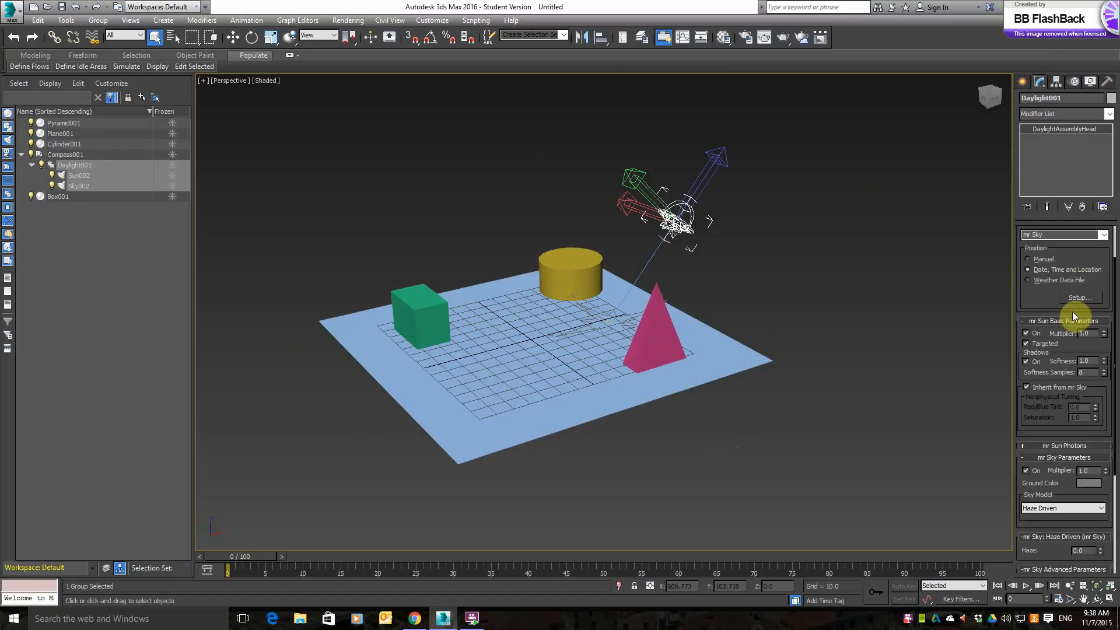
pyautogui.moveTo(1052, 300); pyautogui.dragTo(1054, 245)
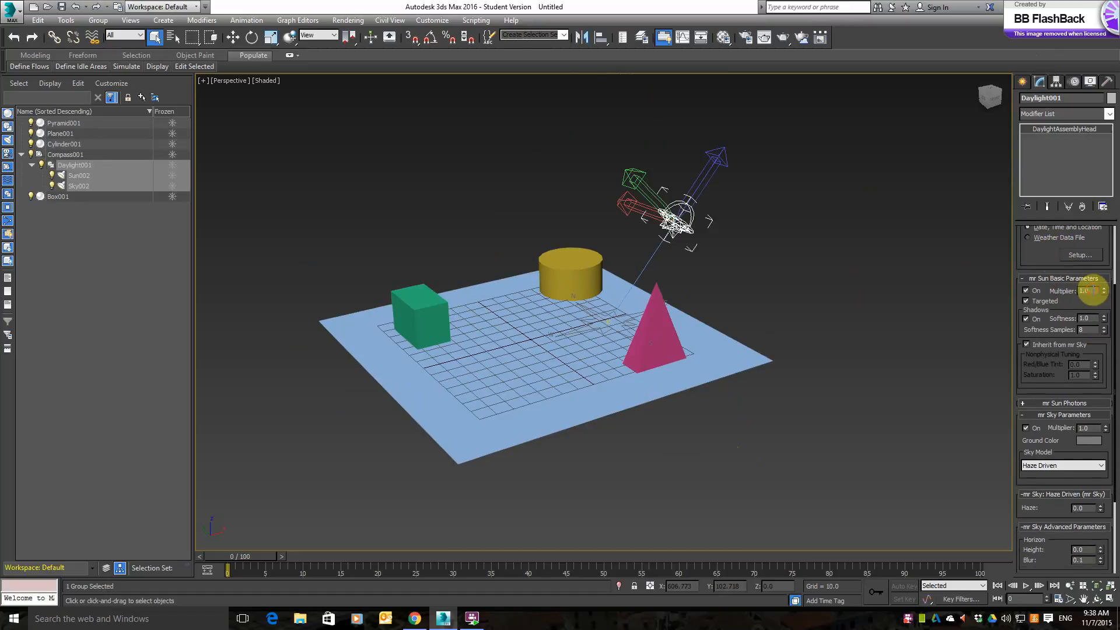
pyautogui.click(1082, 291)
pyautogui.write('0.25')
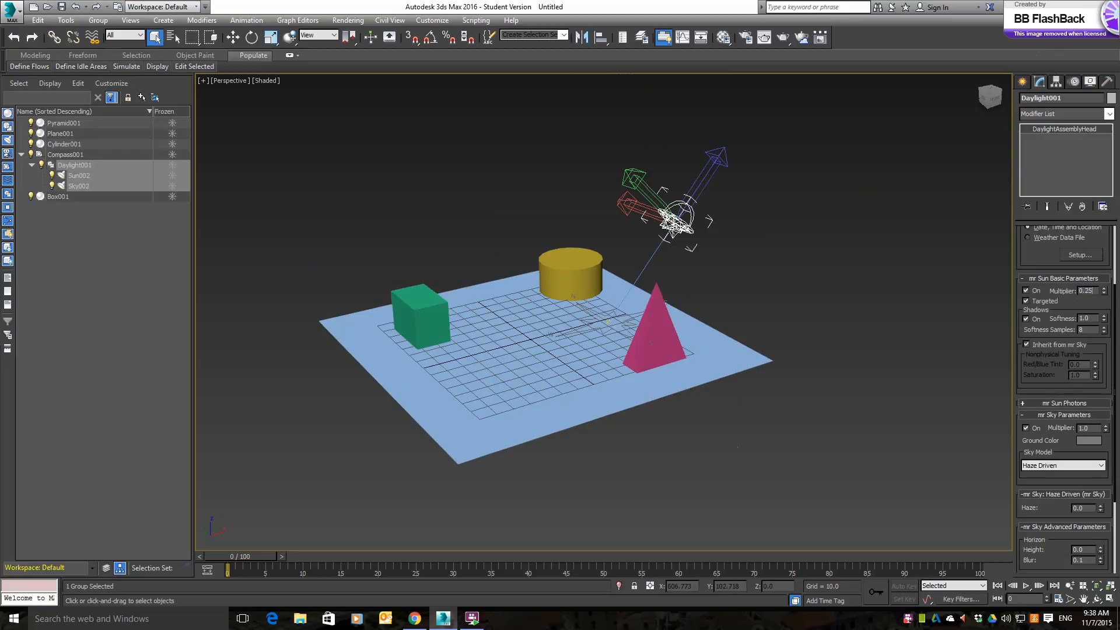
pyautogui.press('Return')
# Rename the Daylight001 object as "9am sun" in the scene list
pyautogui.click(130, 216)
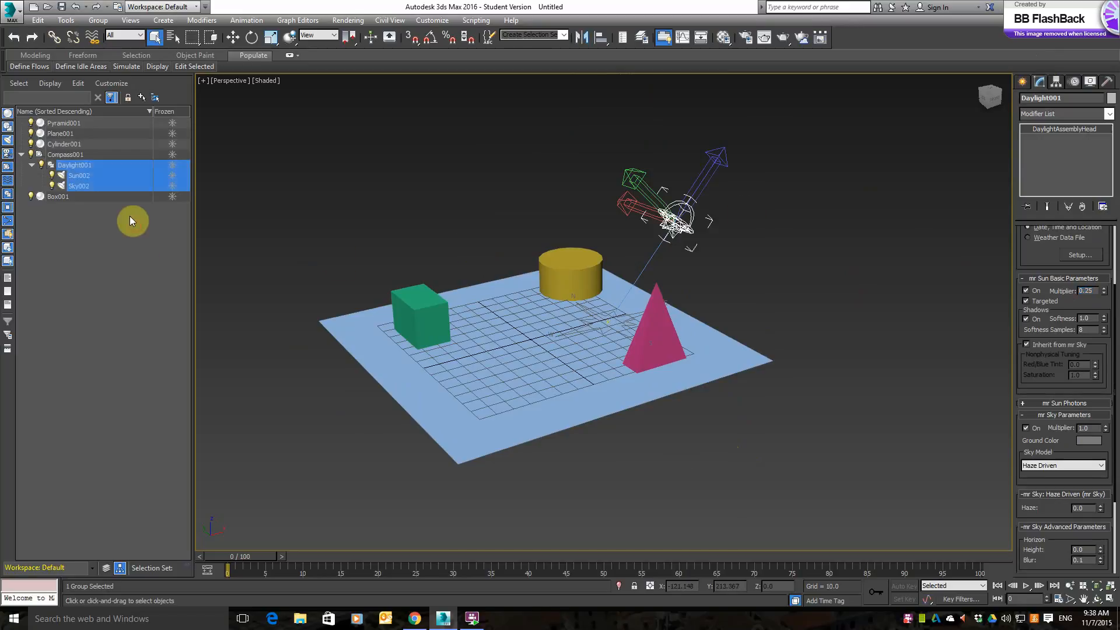
pyautogui.click(91, 165)
pyautogui.rightClick(85, 164)
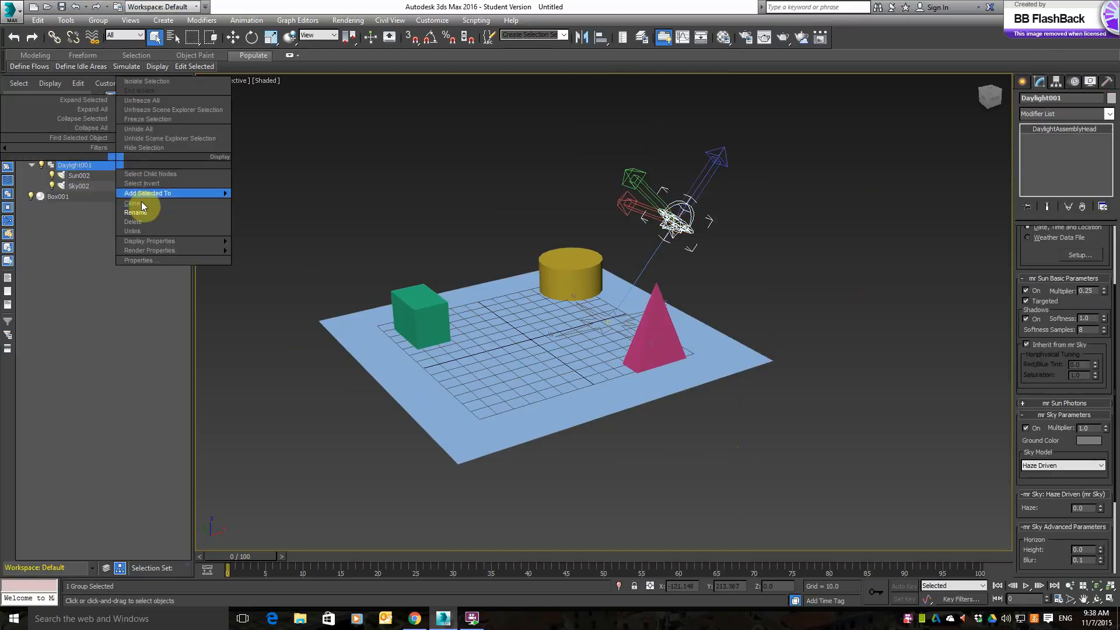
pyautogui.click(146, 208)
pyautogui.write('9am sun')
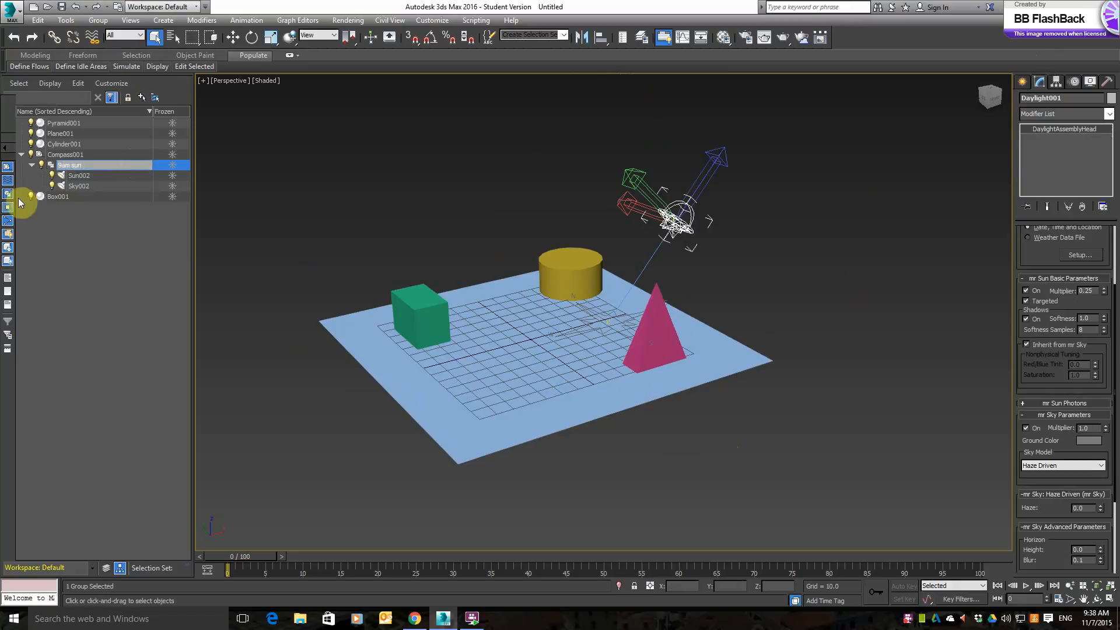
pyautogui.click(125, 247)
# Clone the 9am sun as an instance named "midday sun001"
pyautogui.click(80, 166)
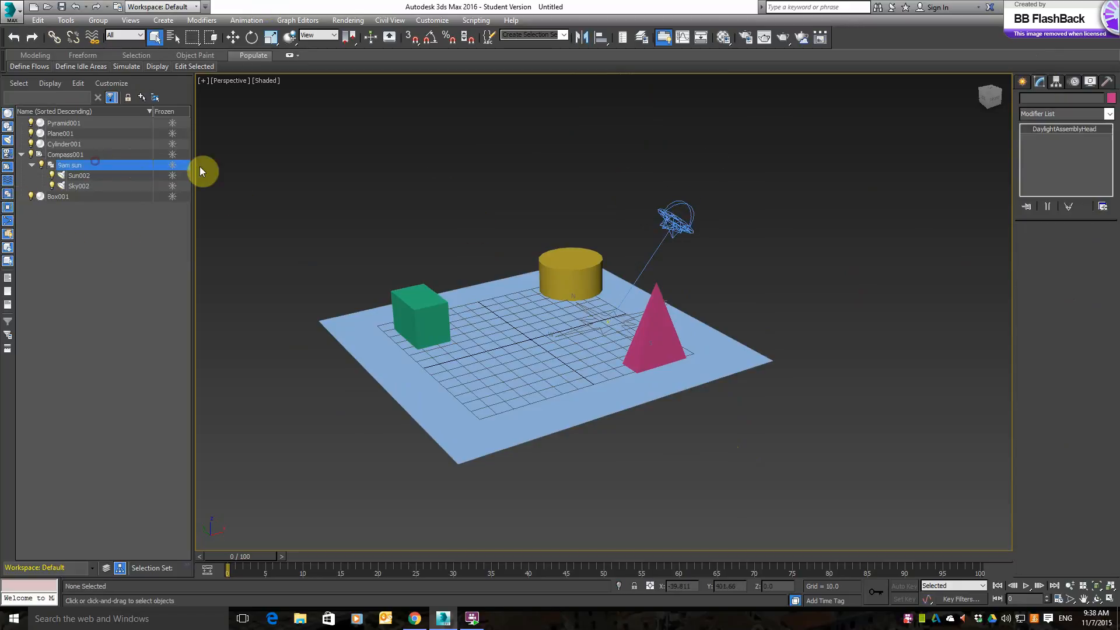
pyautogui.hotkey('ctrl', 'v')
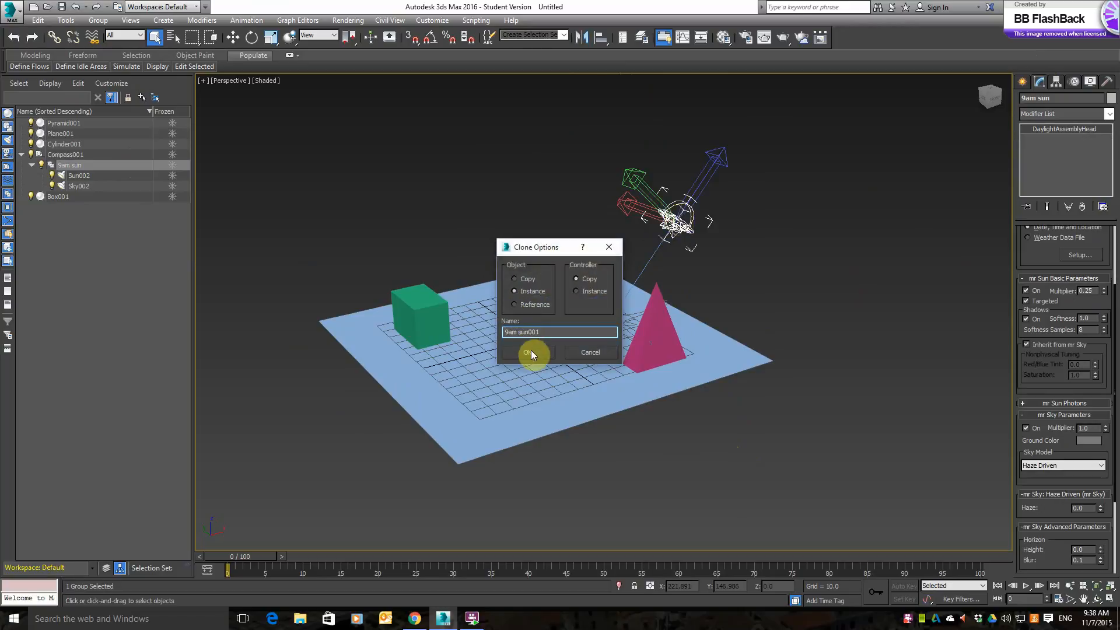
pyautogui.moveTo(517, 332); pyautogui.dragTo(486, 333)
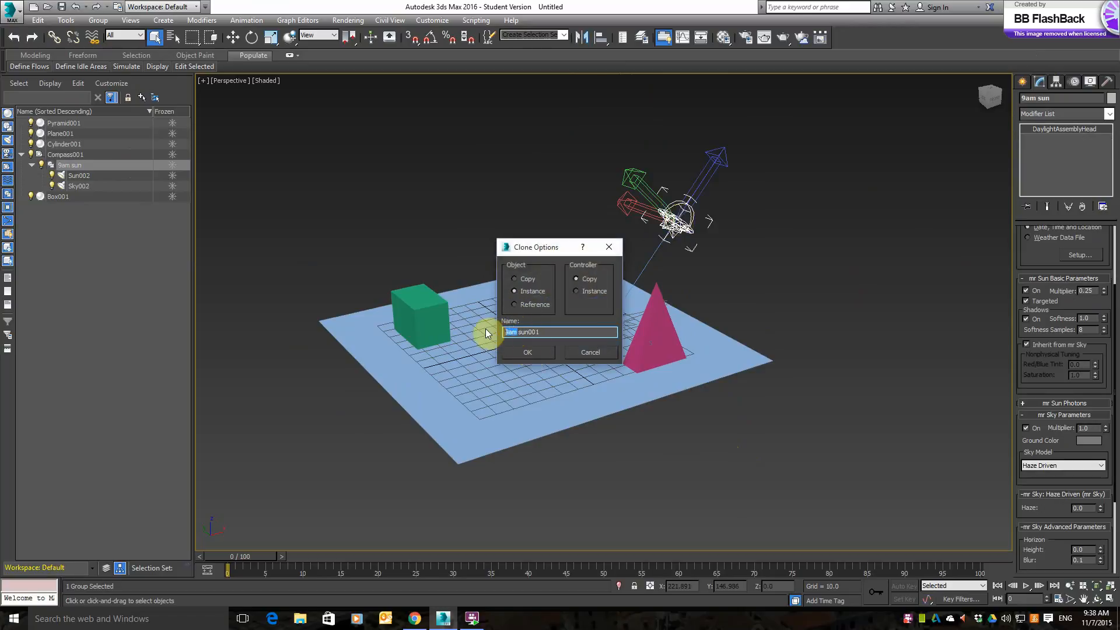
pyautogui.write('midda')
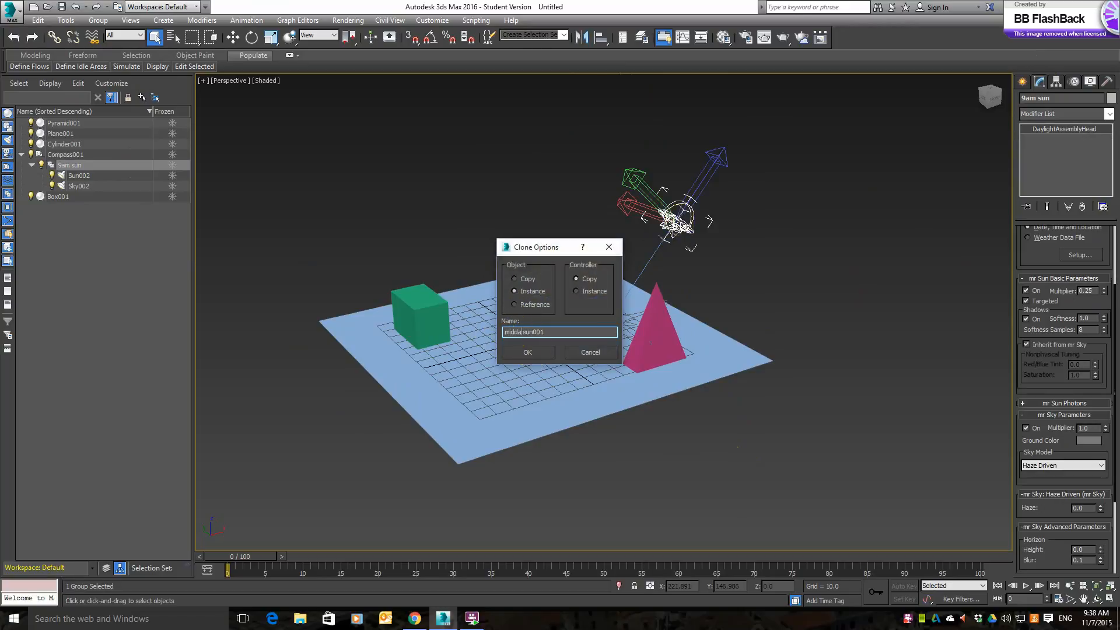
pyautogui.write('y')
pyautogui.click(545, 356)
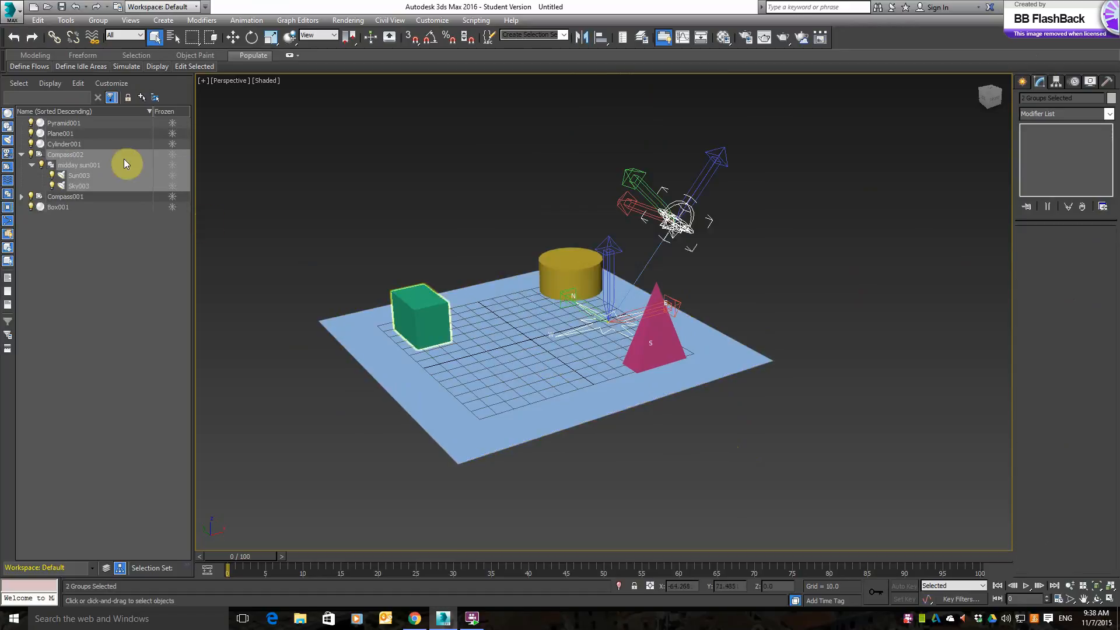
# Set the hour of the midday sun001 daylight system's time to 12
pyautogui.click(86, 246)
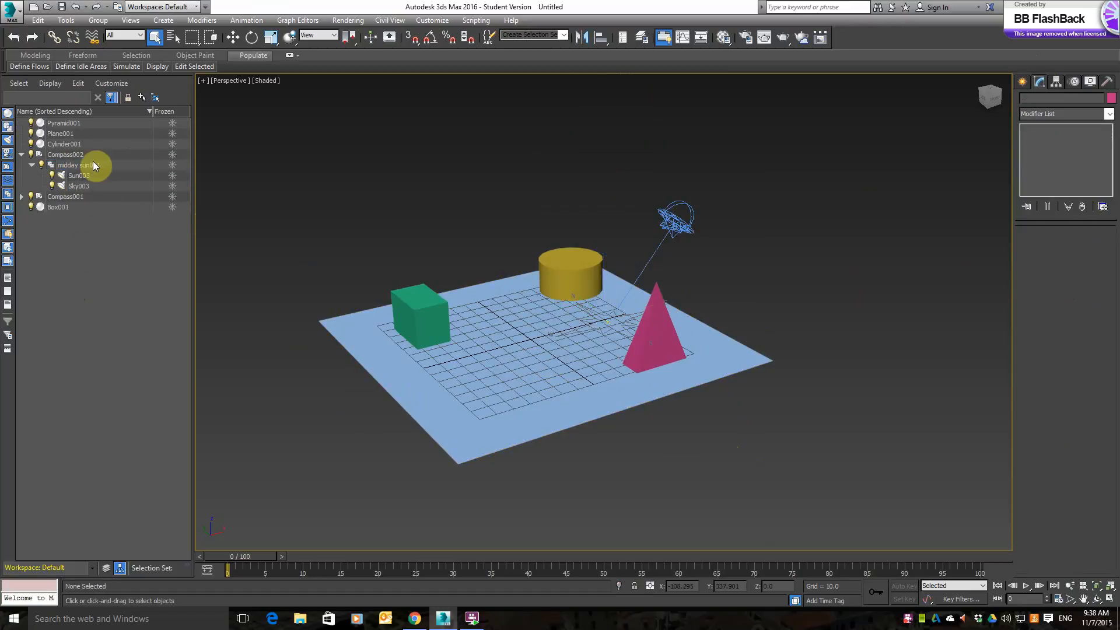
pyautogui.click(93, 165)
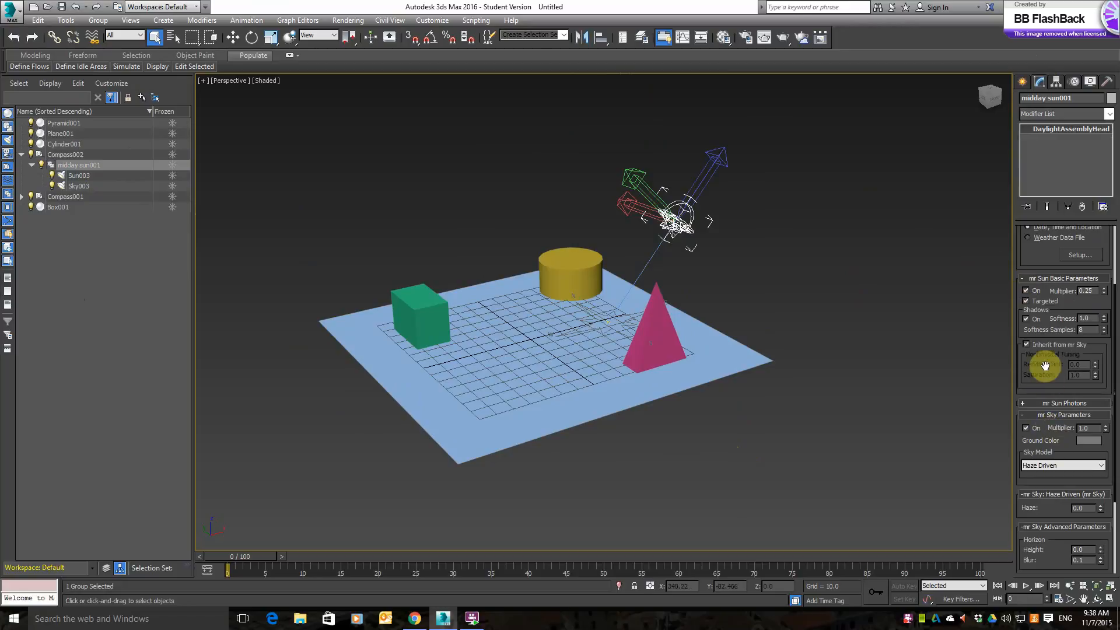
pyautogui.click(1022, 82)
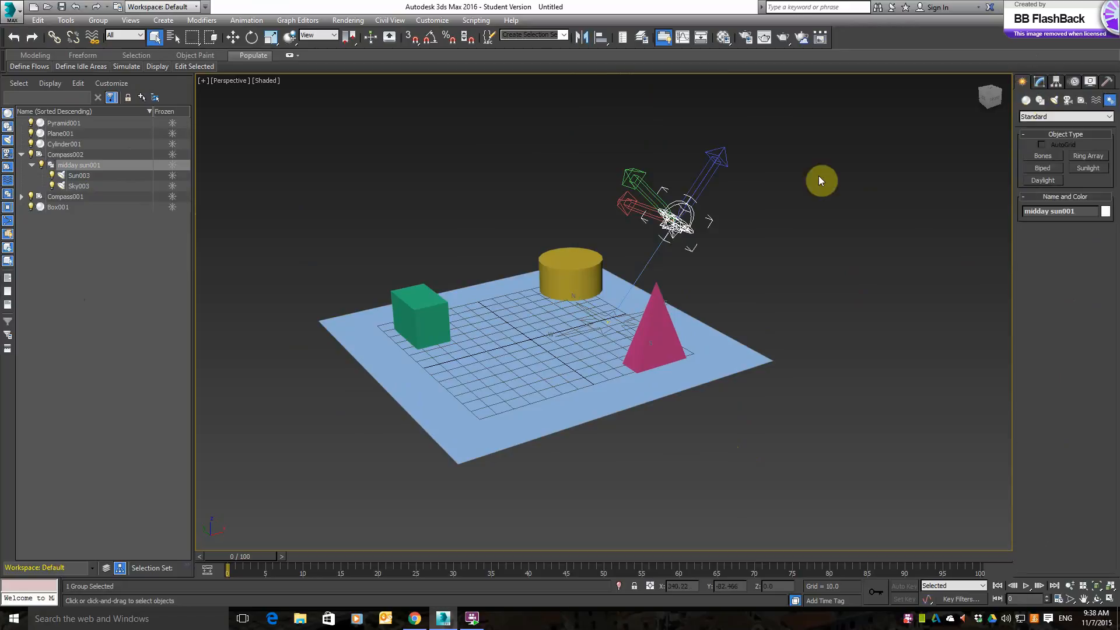
pyautogui.click(1040, 82)
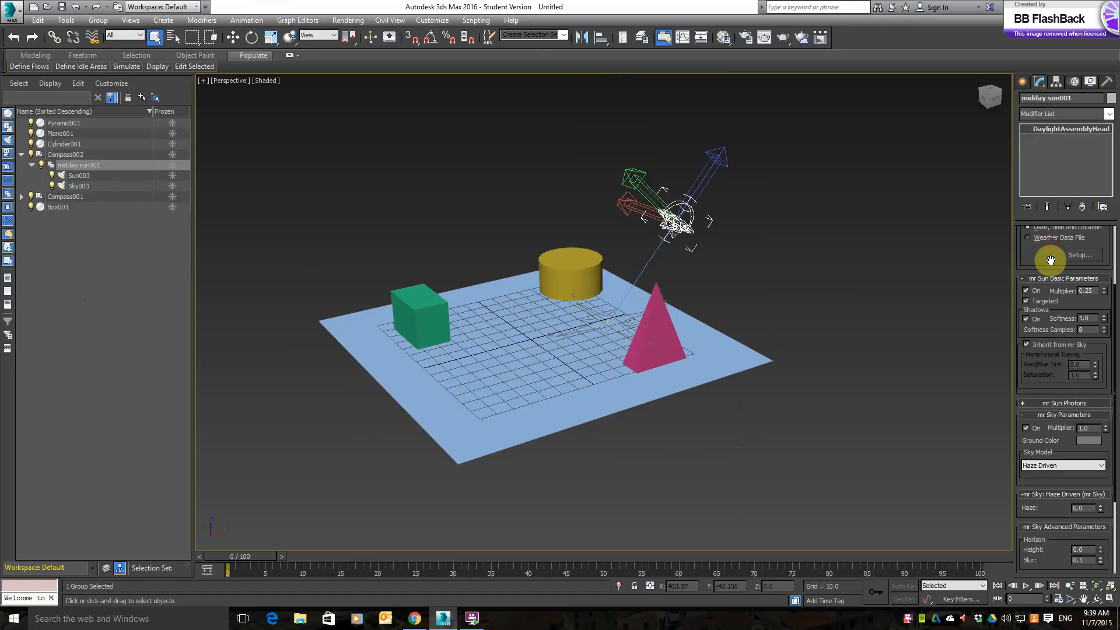
pyautogui.moveTo(1050, 260); pyautogui.dragTo(1050, 400)
pyautogui.click(1087, 346)
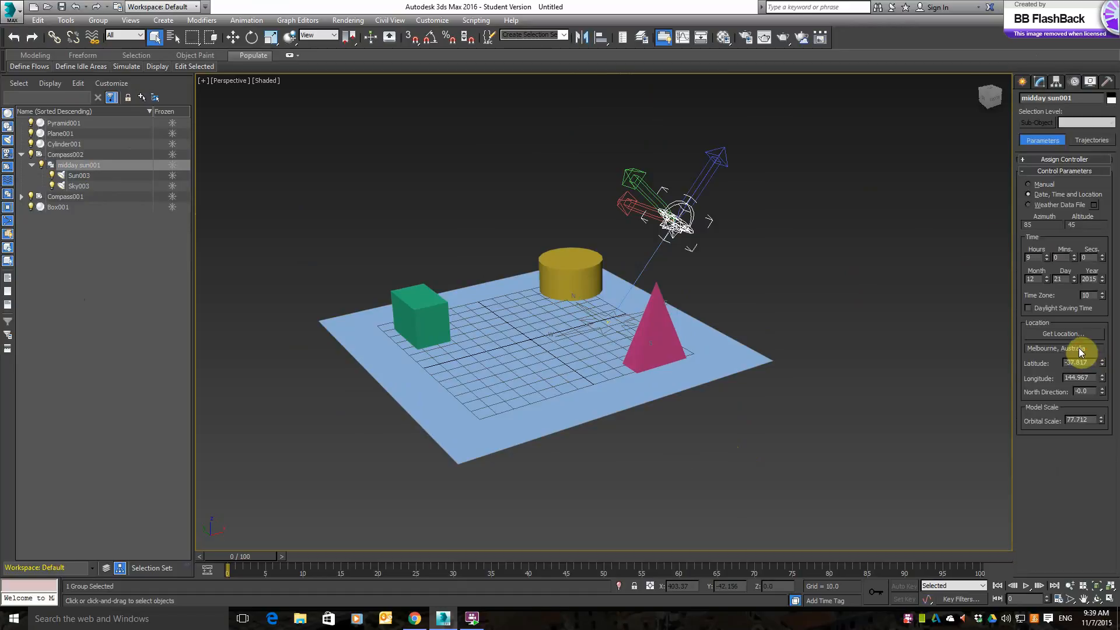
pyautogui.moveTo(1050, 257); pyautogui.dragTo(1050, 258)
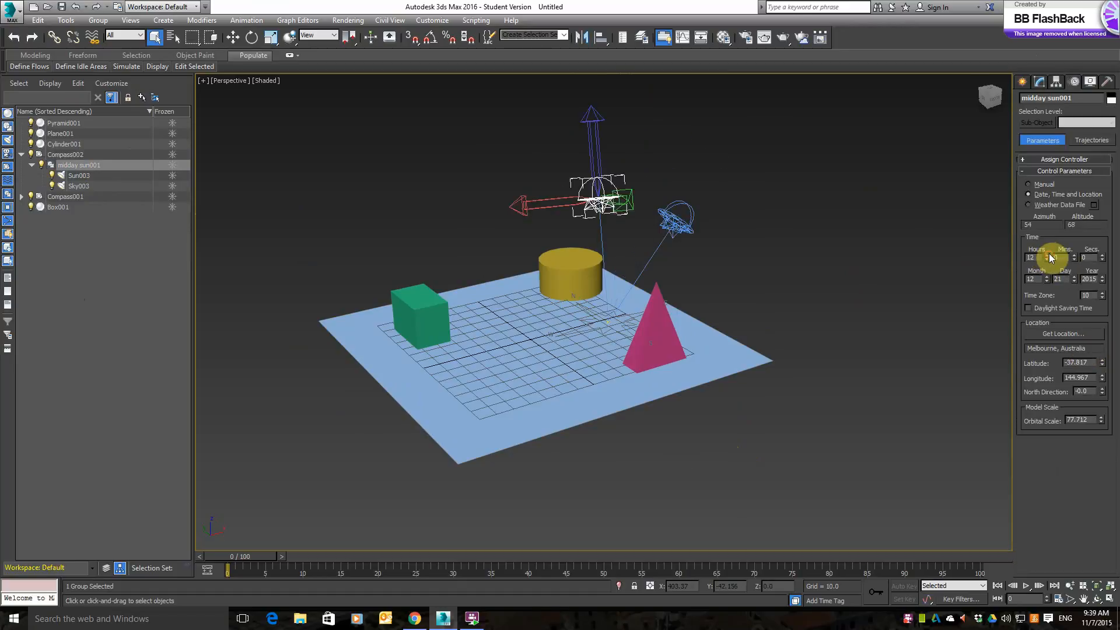
pyautogui.click(961, 288)
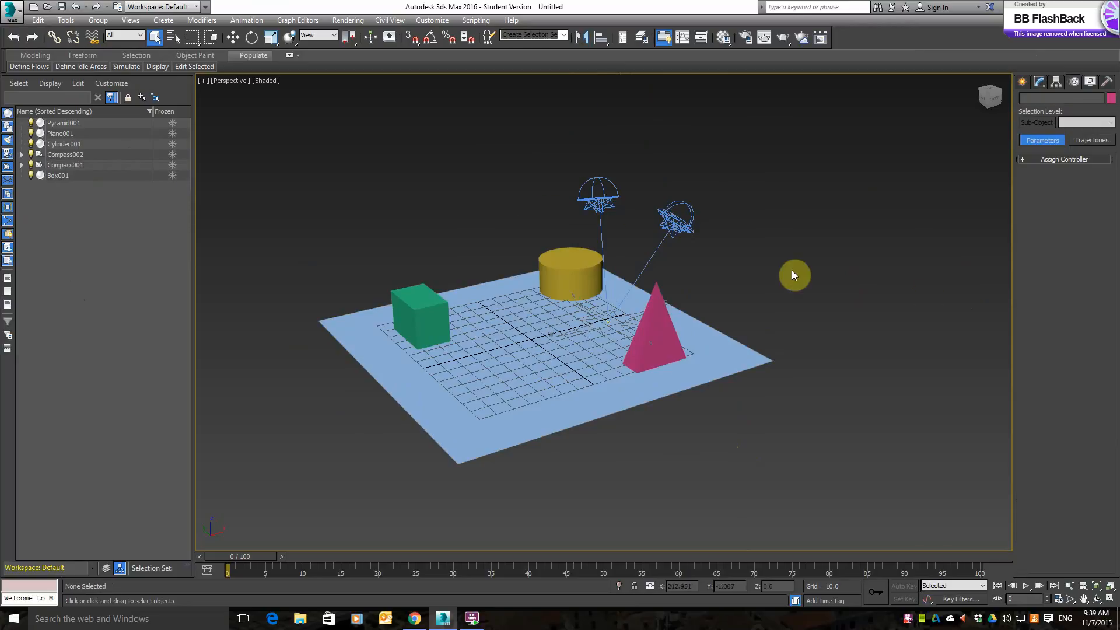
# Clone the midday sun as an instance named "3pm sun002"
pyautogui.click(608, 205)
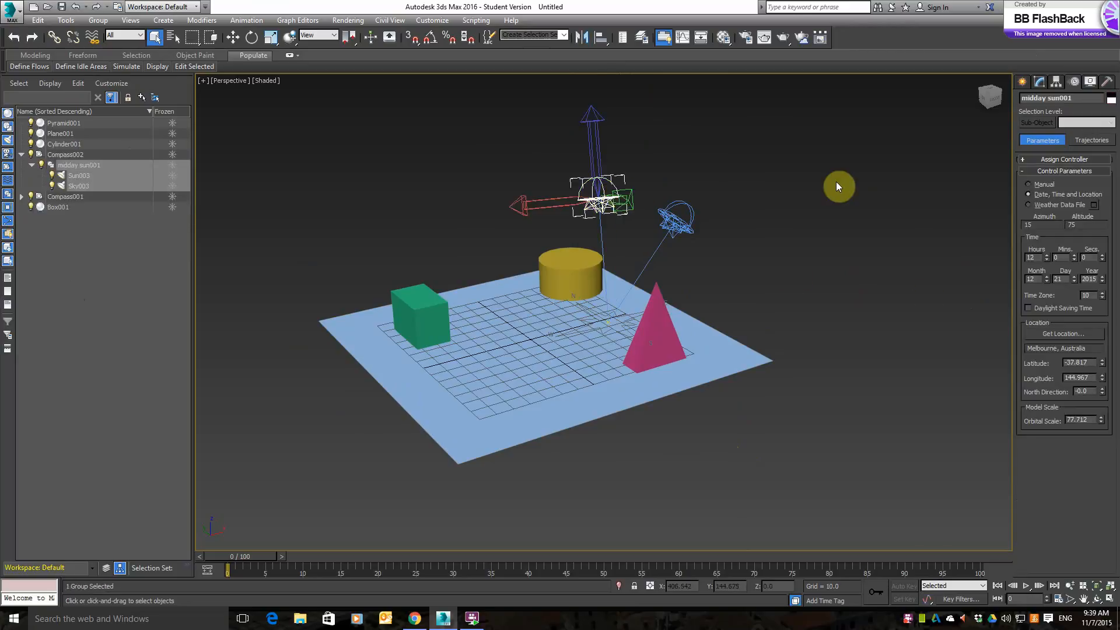
pyautogui.hotkey('ctrl', 'v')
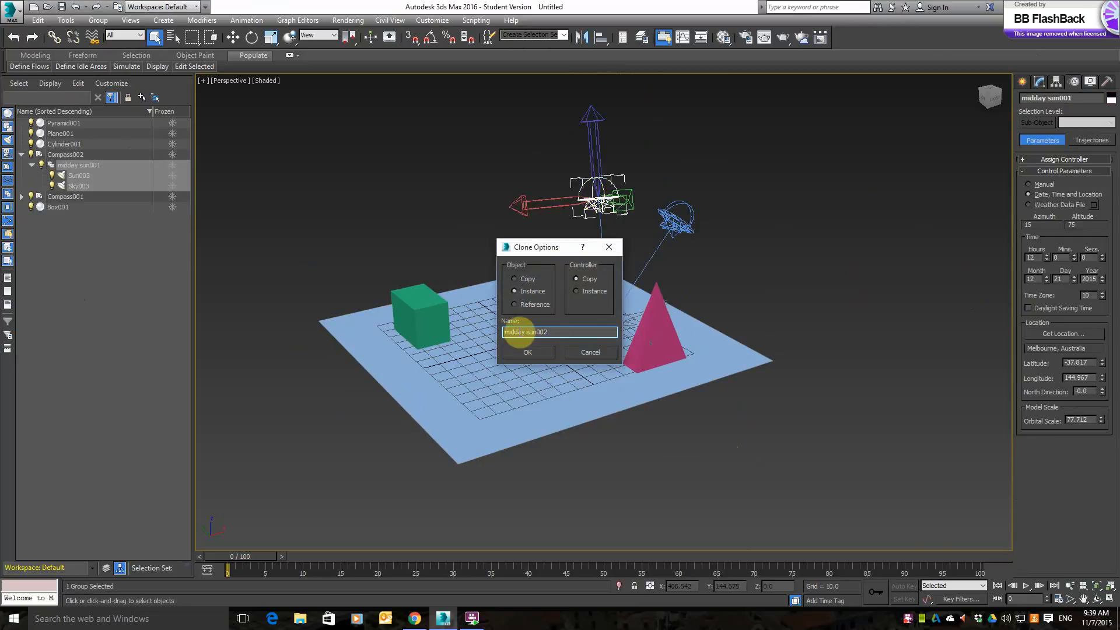
pyautogui.doubleClick(519, 332)
pyautogui.write('3')
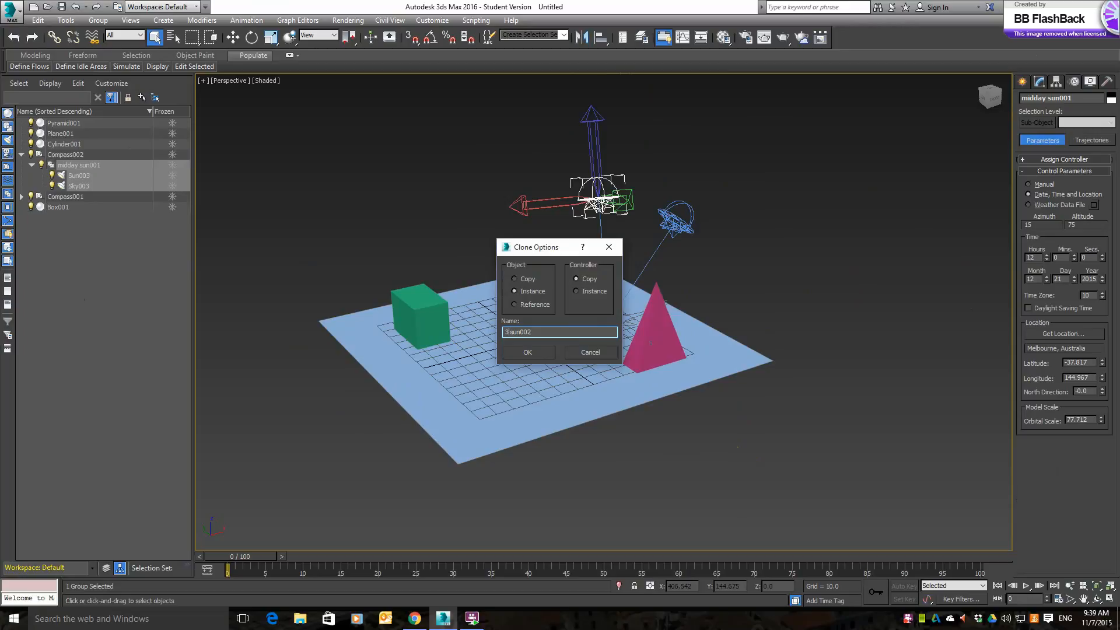
pyautogui.write('pm')
pyautogui.click(528, 353)
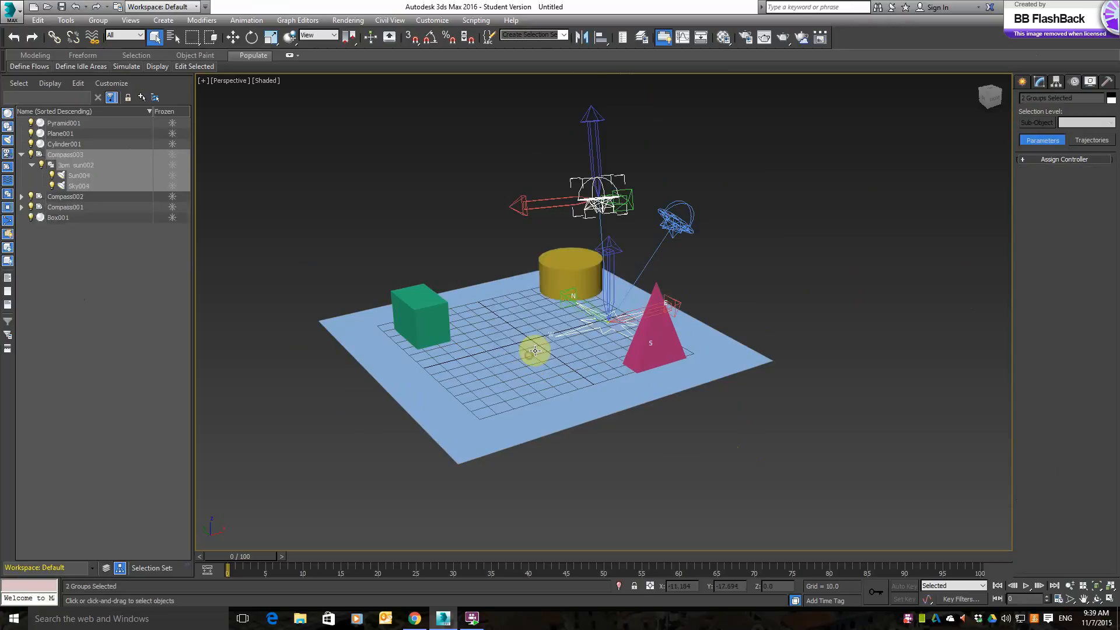
# Set the hour of the 3pm sun's time to 15
pyautogui.click(116, 262)
pyautogui.click(100, 165)
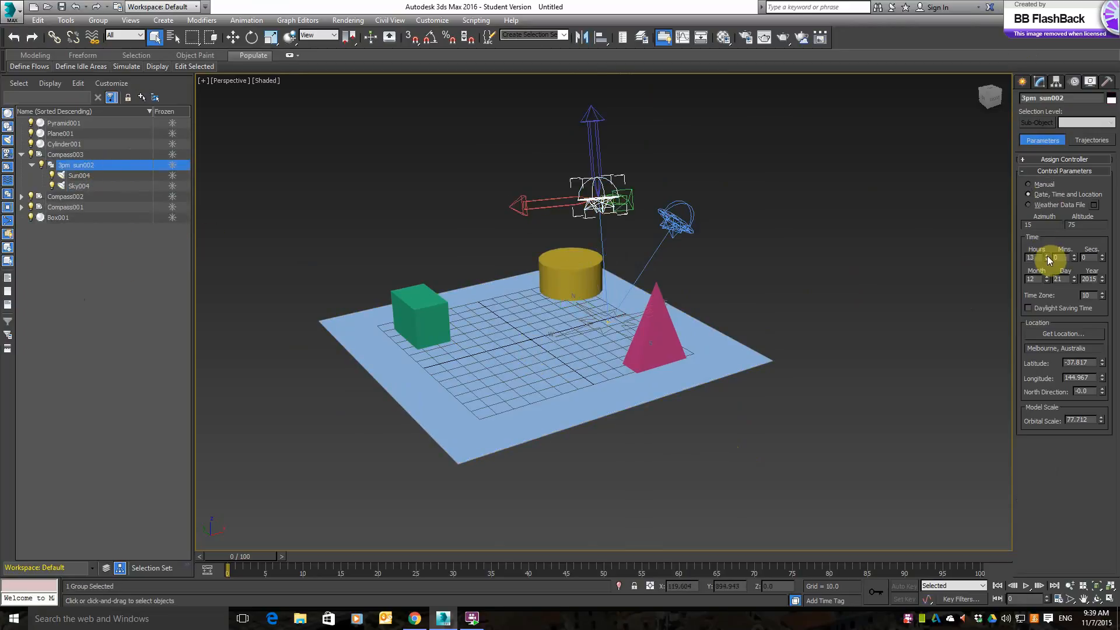
pyautogui.click(1047, 255)
pyautogui.click(1047, 255)
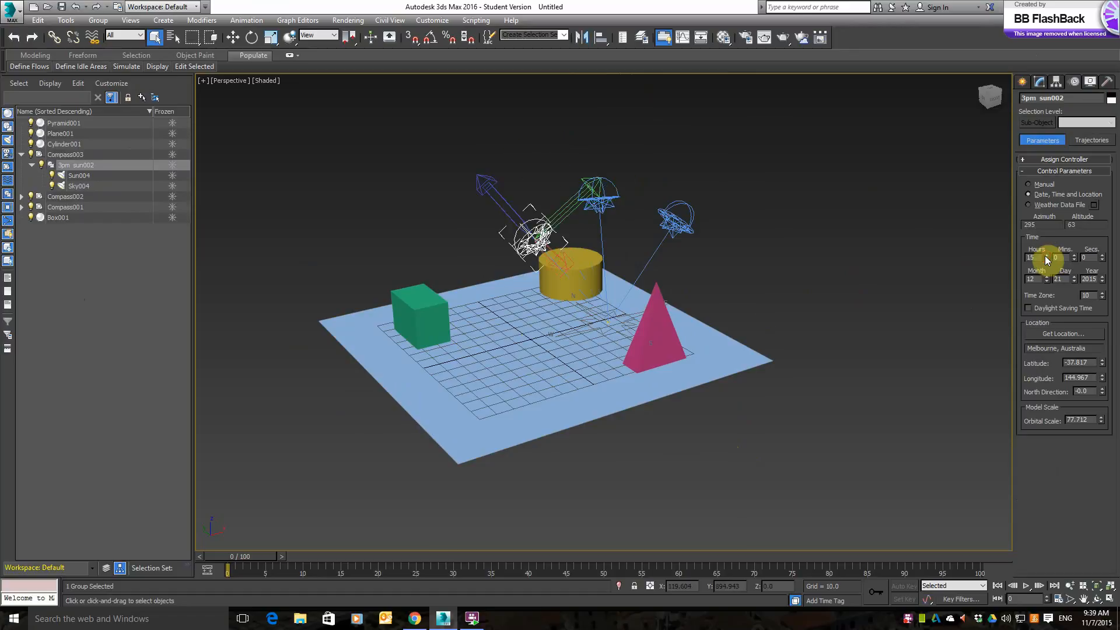
pyautogui.click(828, 283)
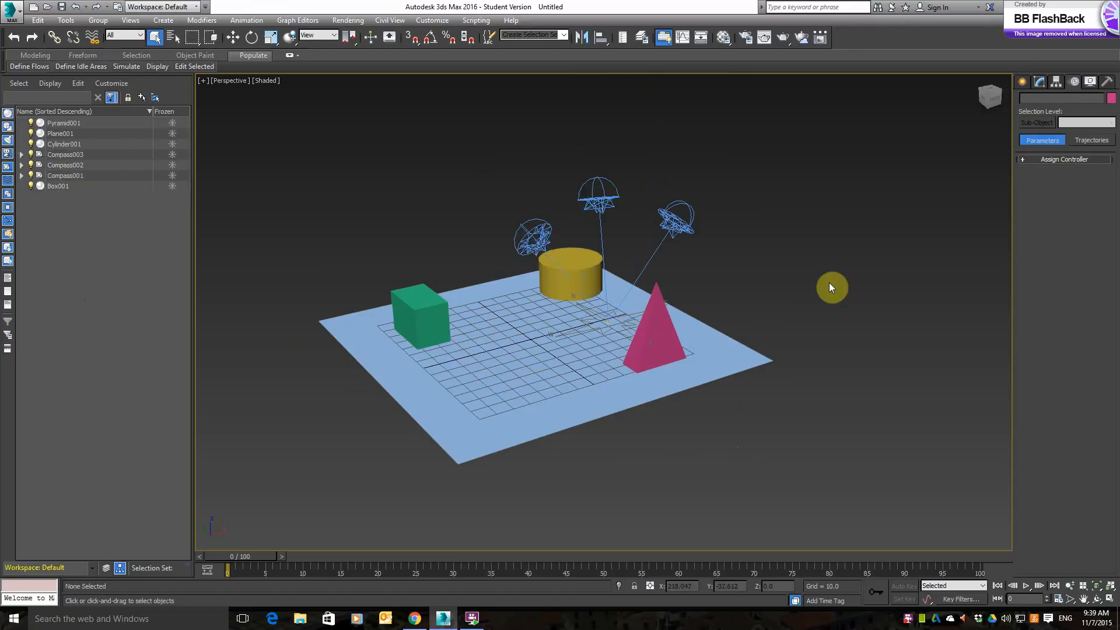
# Clone the 3pm sun as an instance named "6pm sun003"
pyautogui.click(530, 238)
pyautogui.hotkey('ctrl', 'v')
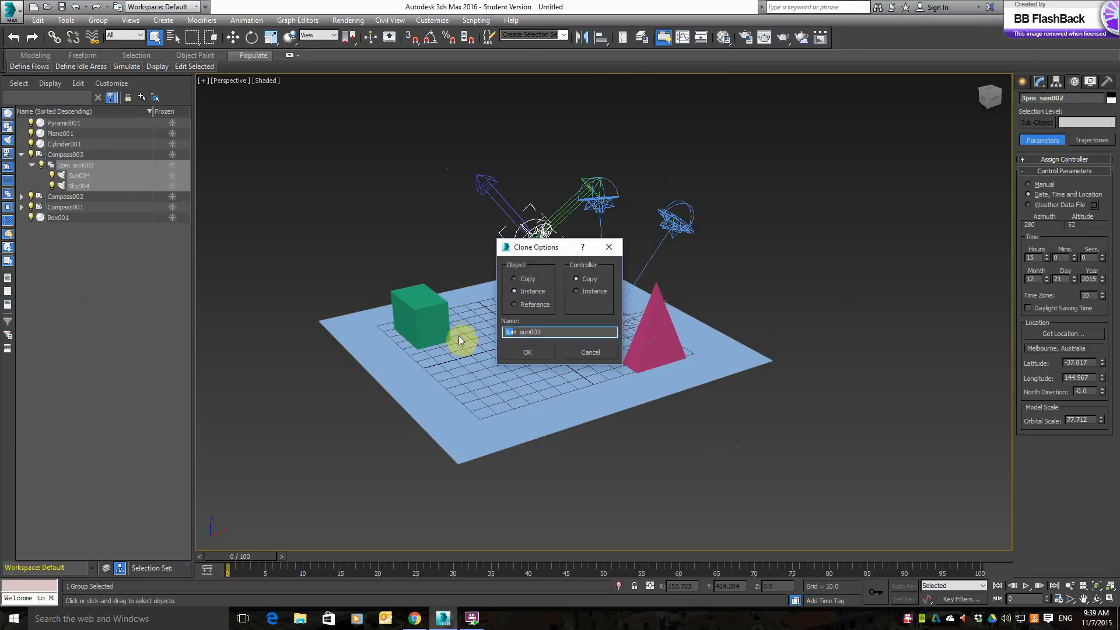
pyautogui.write('6pm')
pyautogui.press('Return')
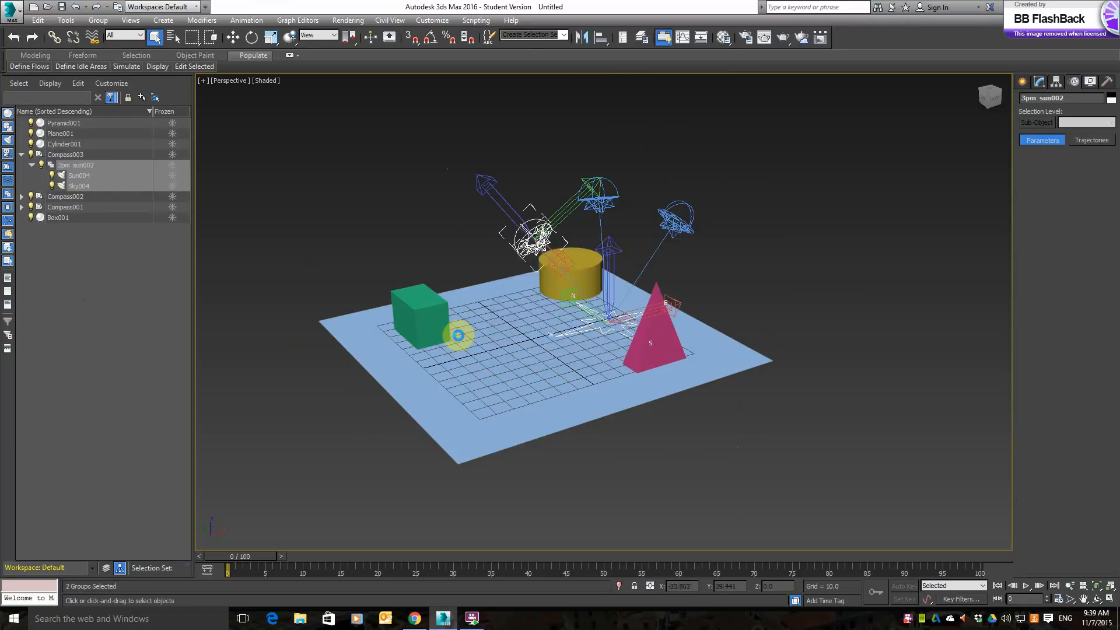
# Set the hour of the 6pm sun's time to 18
pyautogui.click(118, 165)
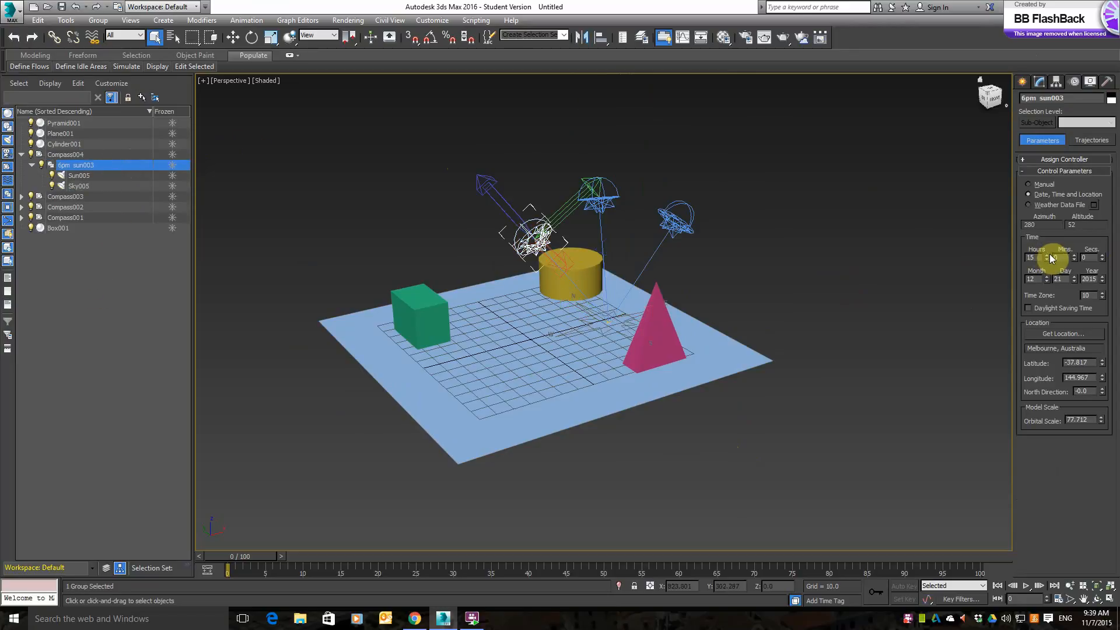
pyautogui.click(1046, 255)
pyautogui.click(1046, 254)
pyautogui.click(1046, 255)
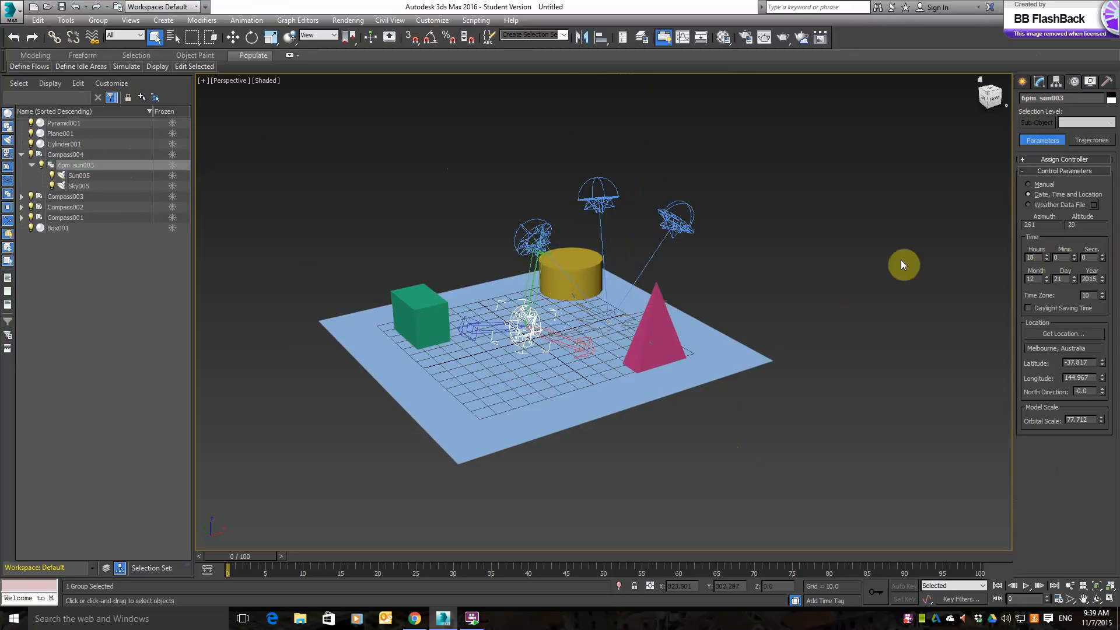
pyautogui.click(840, 315)
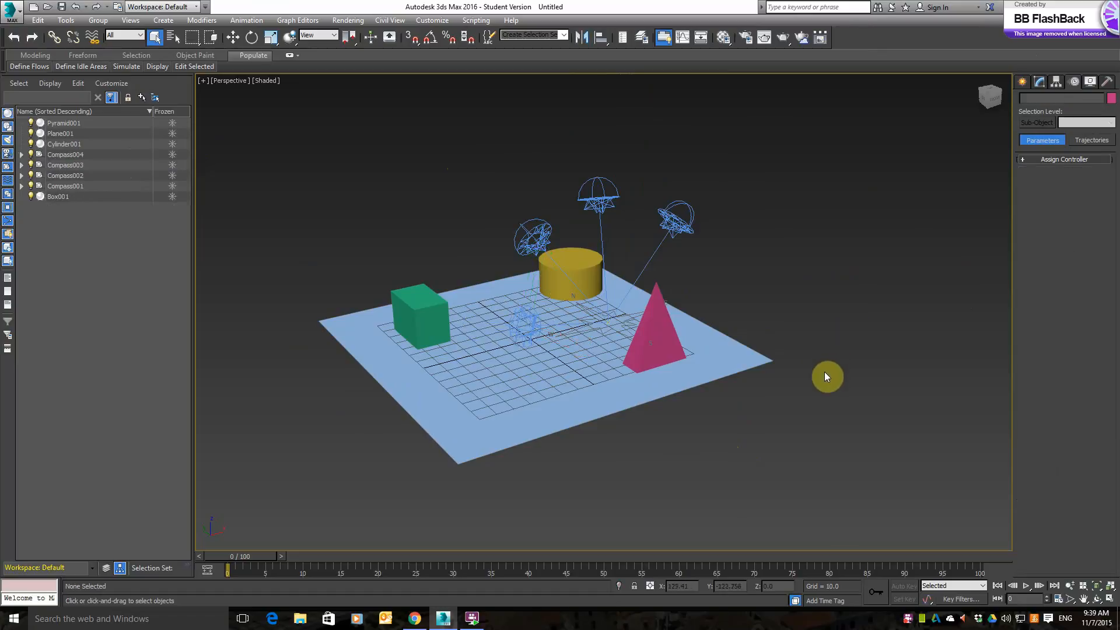
pyautogui.keyDown('alt'); pyautogui.moveTo(827, 373); pyautogui.dragTo(771, 371, button='middle'); pyautogui.keyUp('alt')
pyautogui.keyDown('alt'); pyautogui.moveTo(608, 402); pyautogui.dragTo(656, 411, button='middle'); pyautogui.keyUp('alt')
pyautogui.keyDown('alt'); pyautogui.moveTo(775, 414); pyautogui.dragTo(755, 452, button='middle'); pyautogui.keyUp('alt')
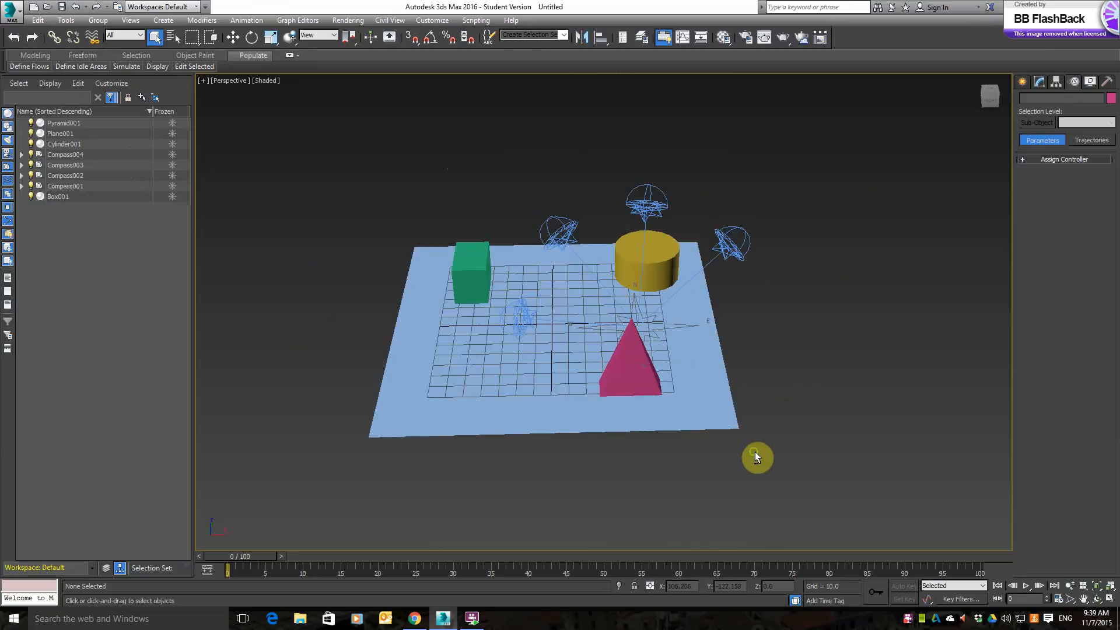